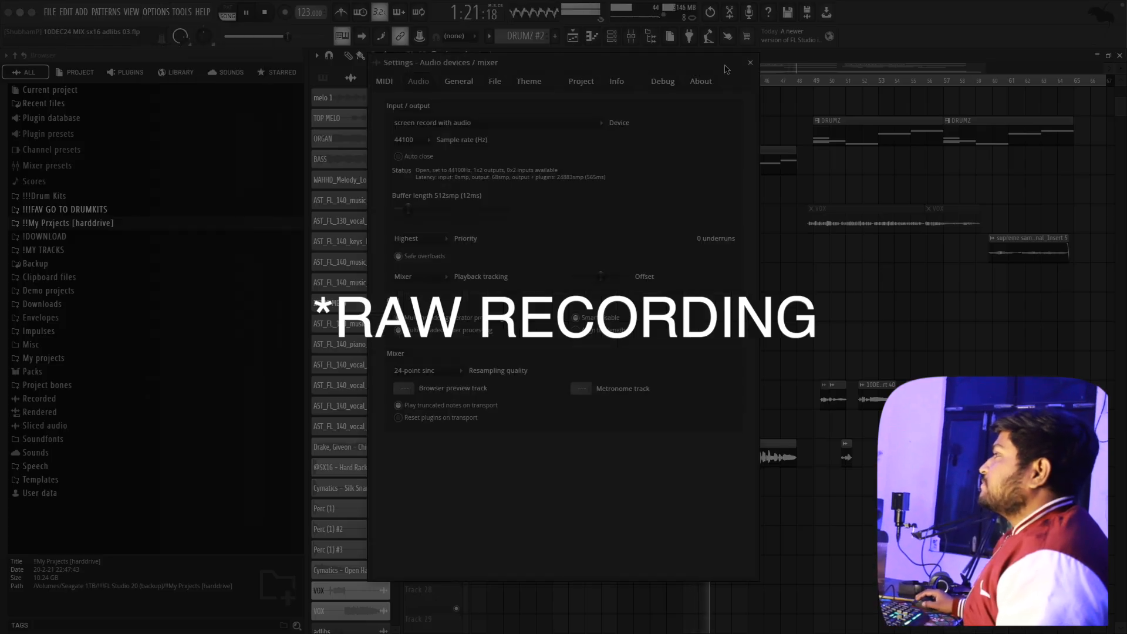
# - Close the audio settings, solo Auto-Tune Artist in the VOX mixer track's effect chain, and review its settings
pyautogui.click(750, 62)
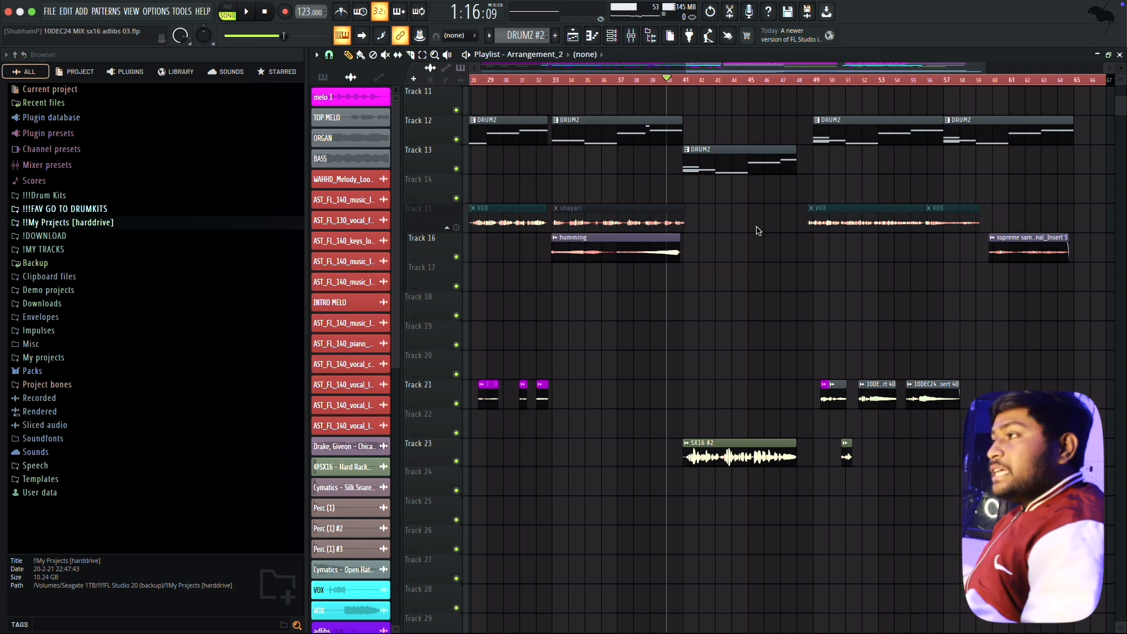
pyautogui.click(635, 39)
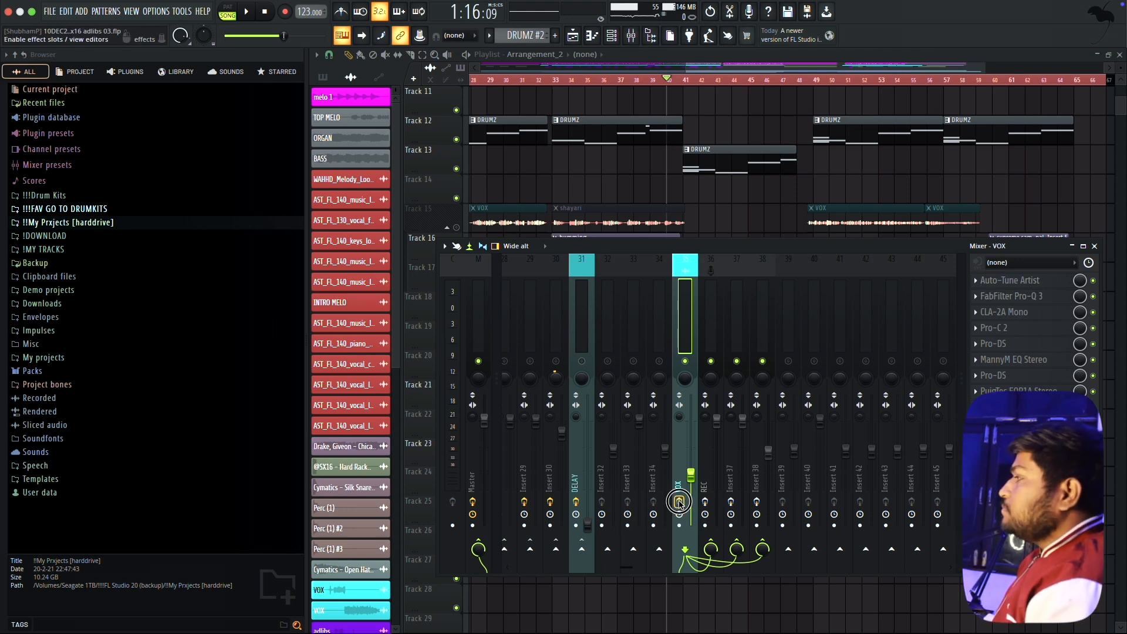
pyautogui.rightClick(1093, 282)
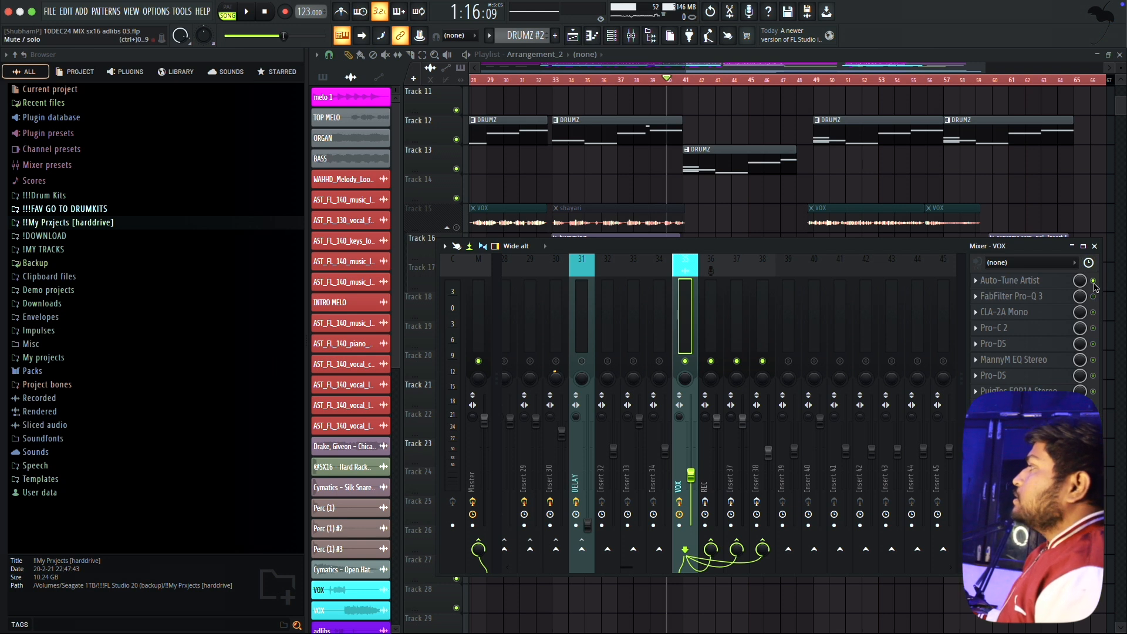
pyautogui.scroll(-4, 780, 214)
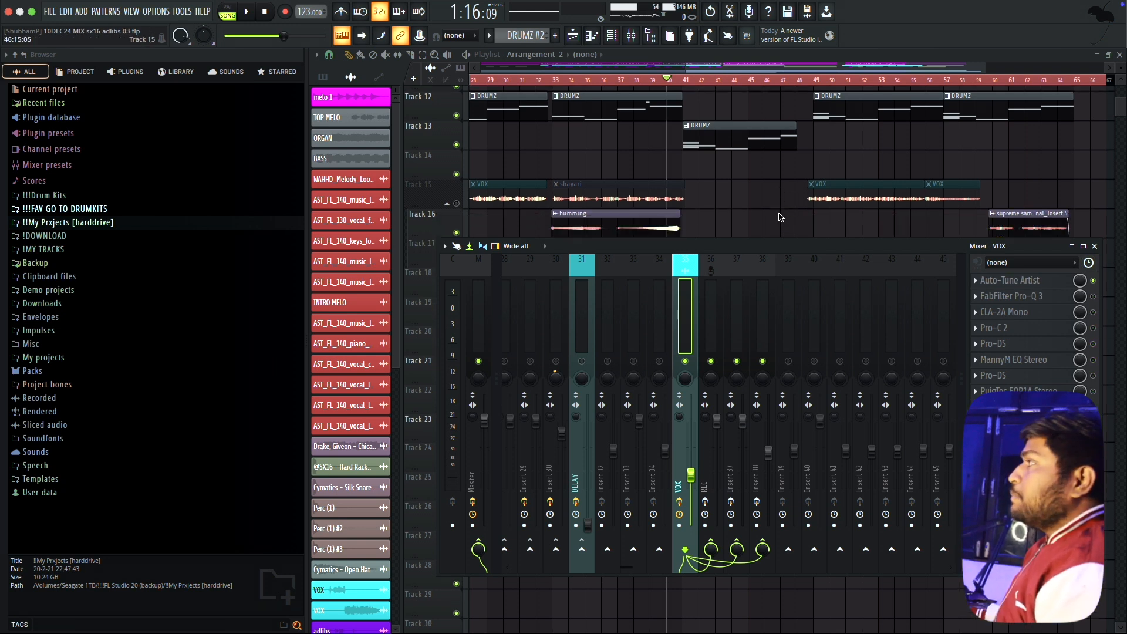
pyautogui.click(992, 281)
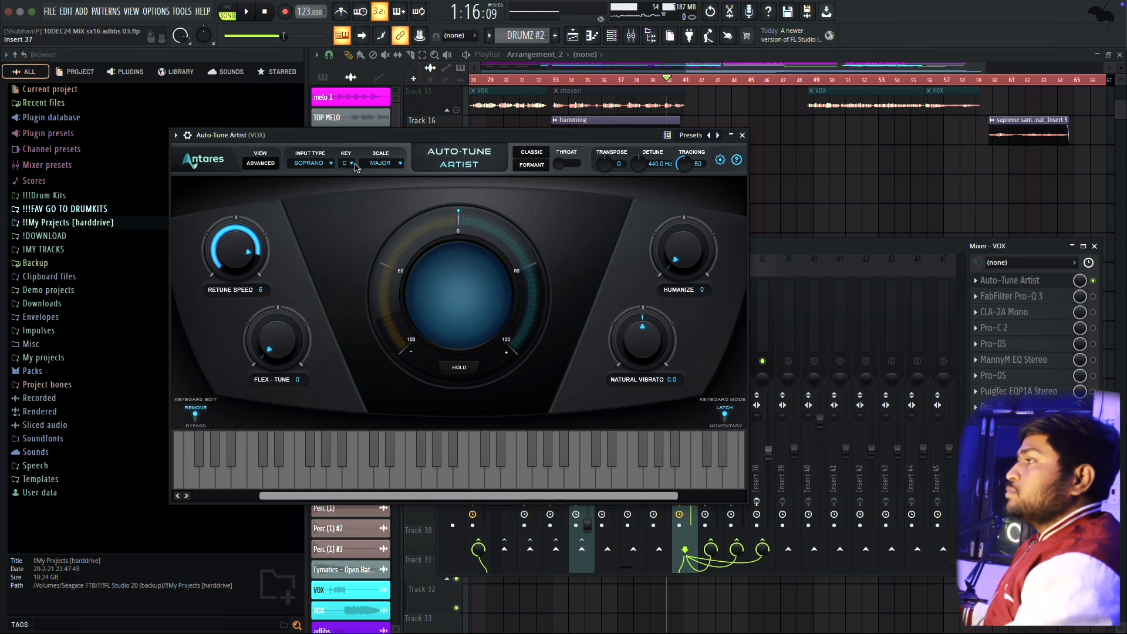
pyautogui.click(1011, 282)
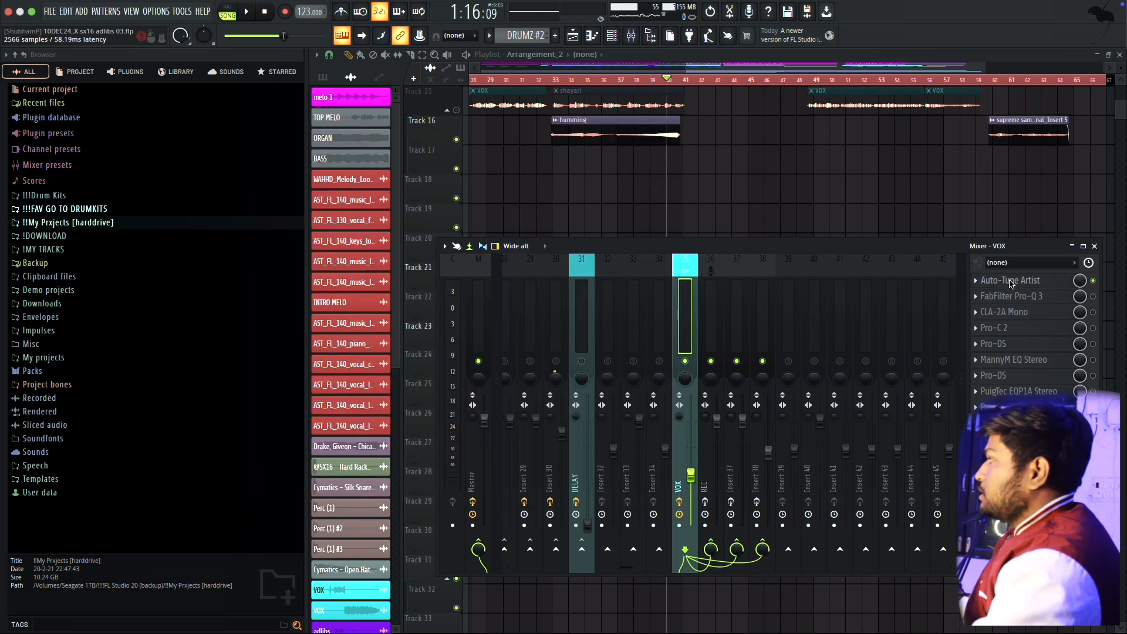
# - Enable FabFilter Pro-Q 3 on the VOX track and adjust the dynamic range of its 2327.9 Hz bell band
pyautogui.click(1092, 297)
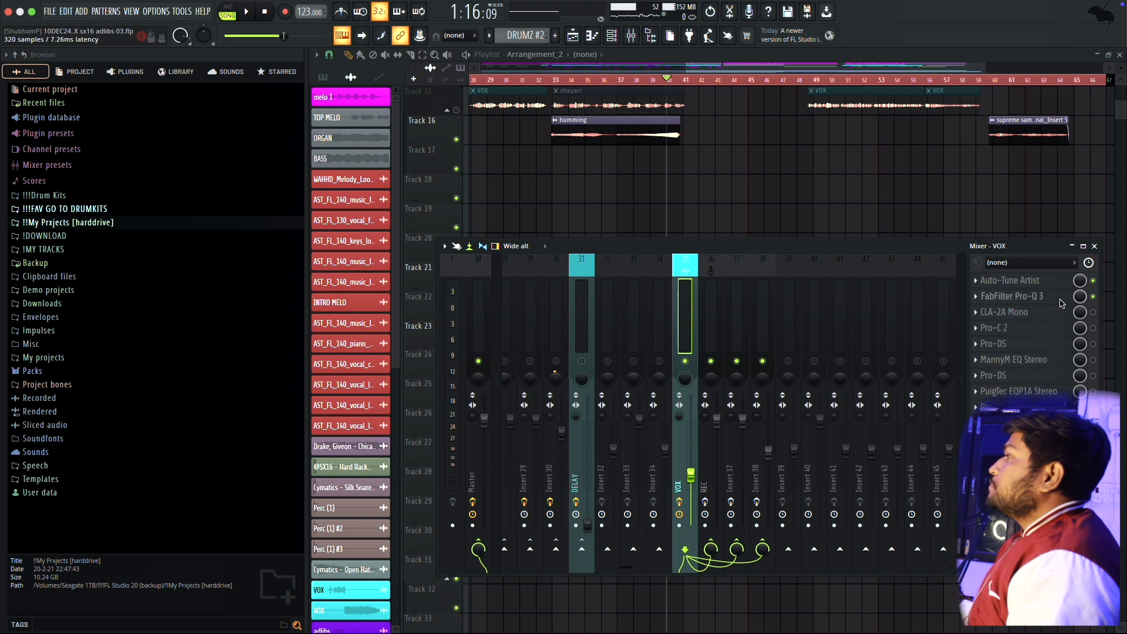
pyautogui.click(1061, 297)
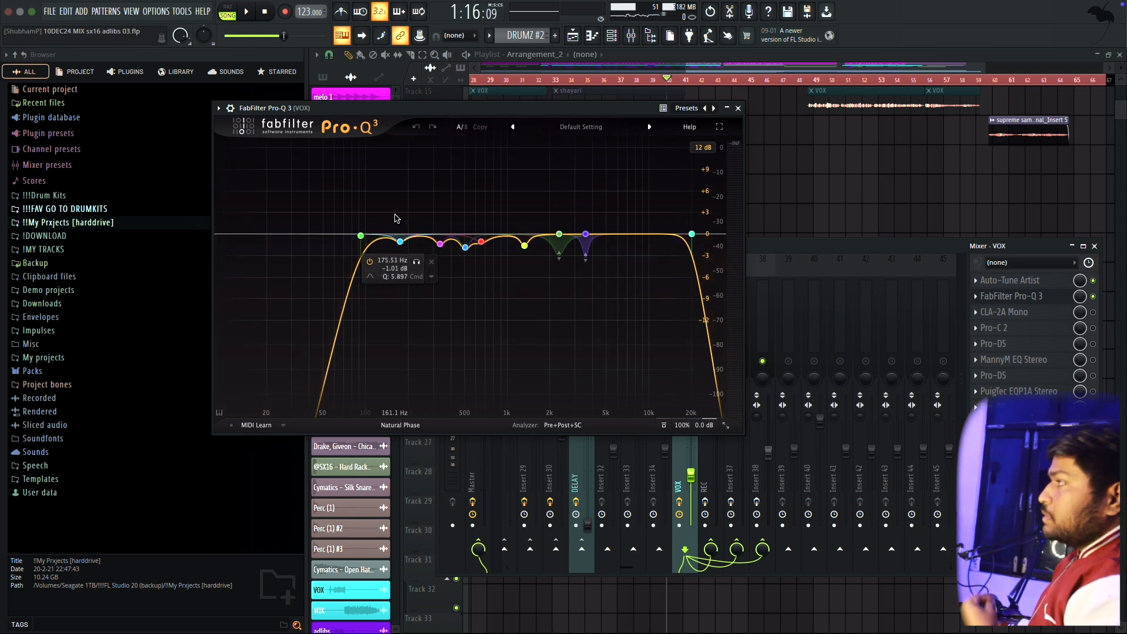
pyautogui.click(560, 259)
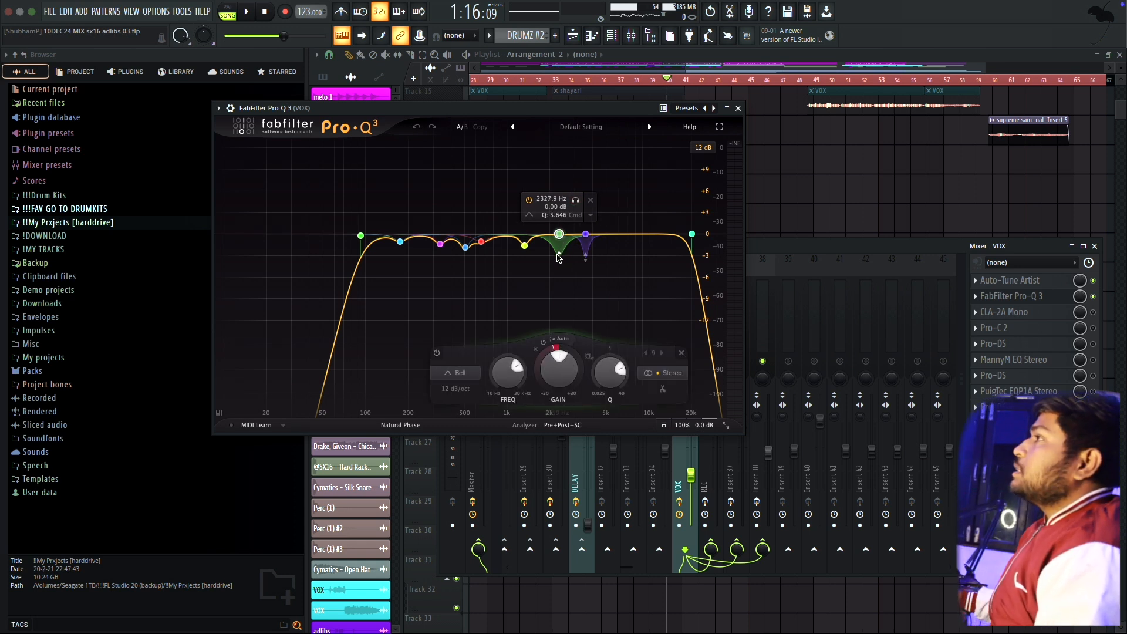
pyautogui.moveTo(557, 255); pyautogui.dragTo(562, 259)
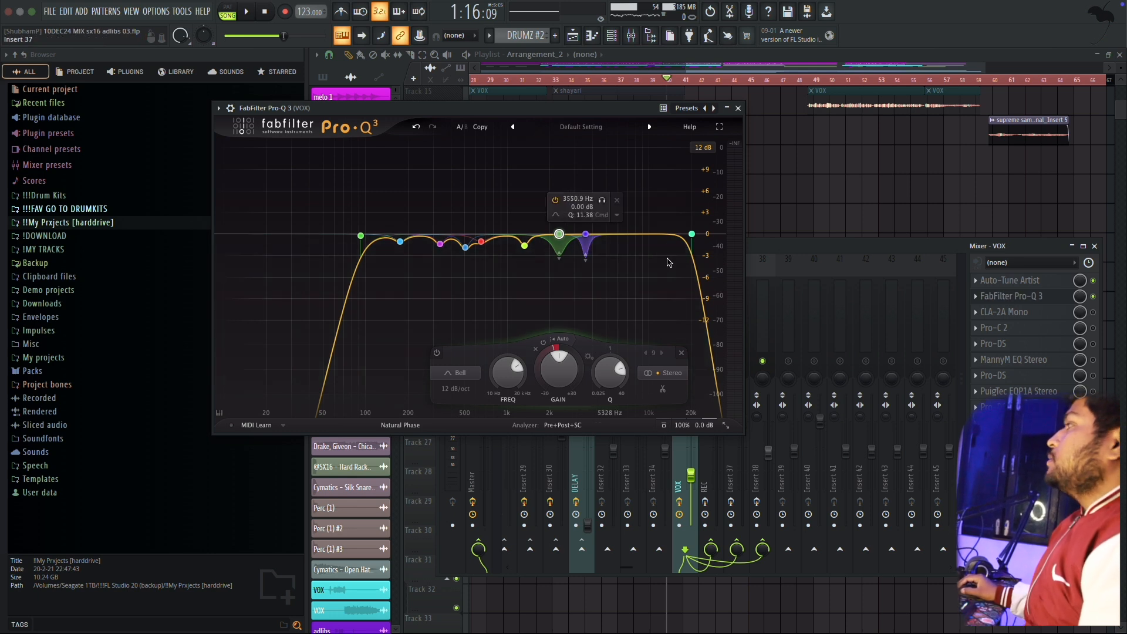
# - Check the CLA-2A Mono controls, then play the vocal with Auto-Tune Artist open to monitor its pitch correction
pyautogui.click(1021, 311)
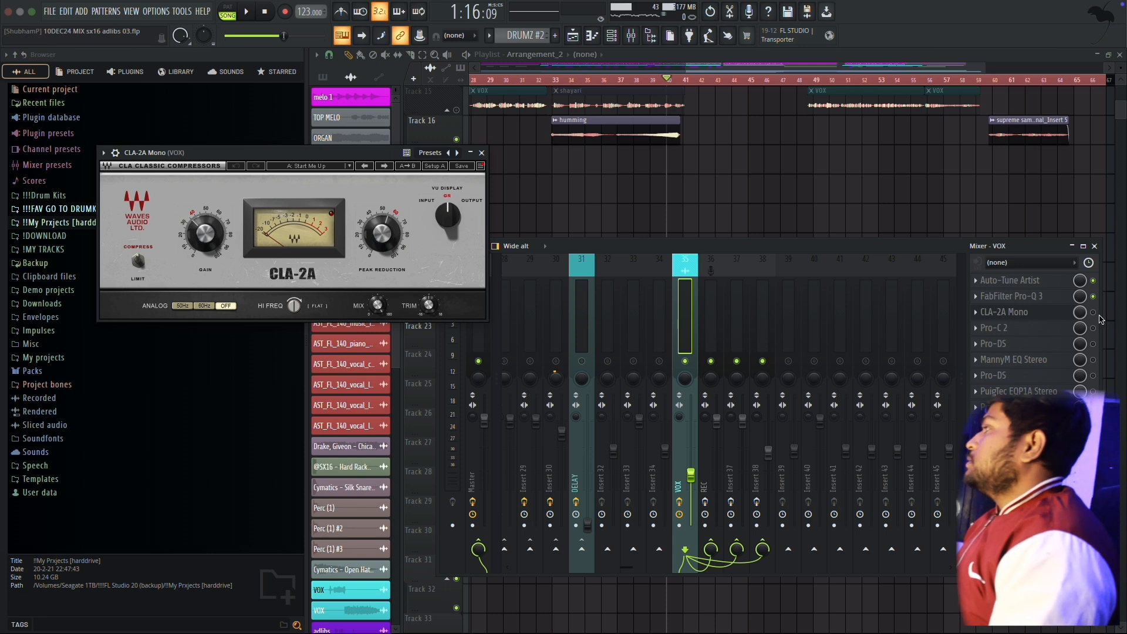
pyautogui.click(1059, 315)
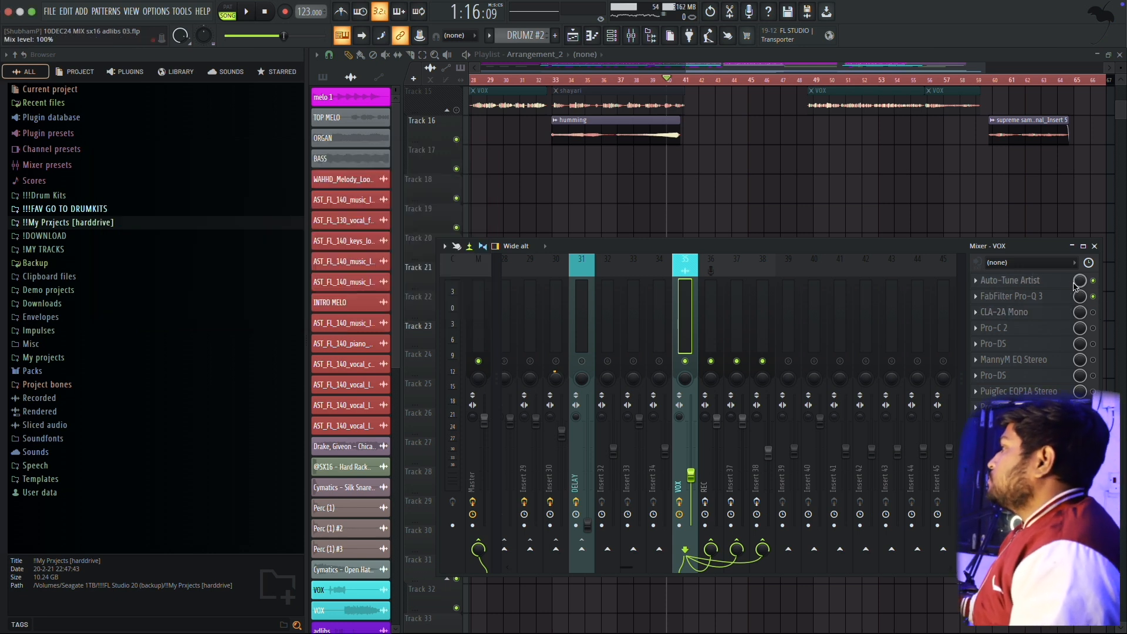
pyautogui.click(1035, 283)
pyautogui.press('space')
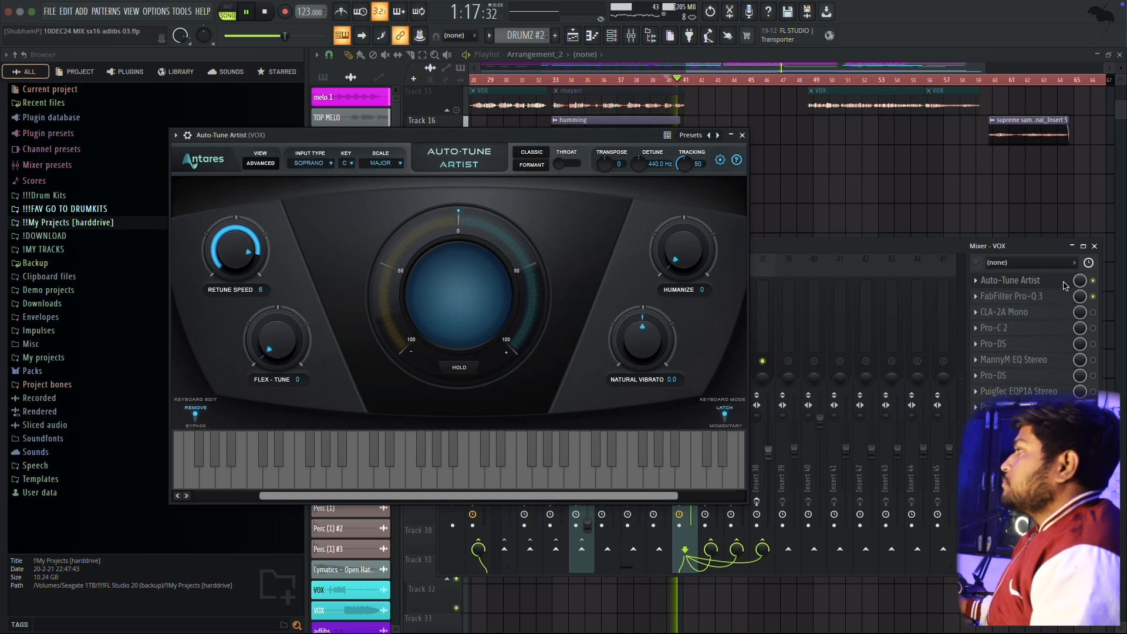
pyautogui.click(1094, 246)
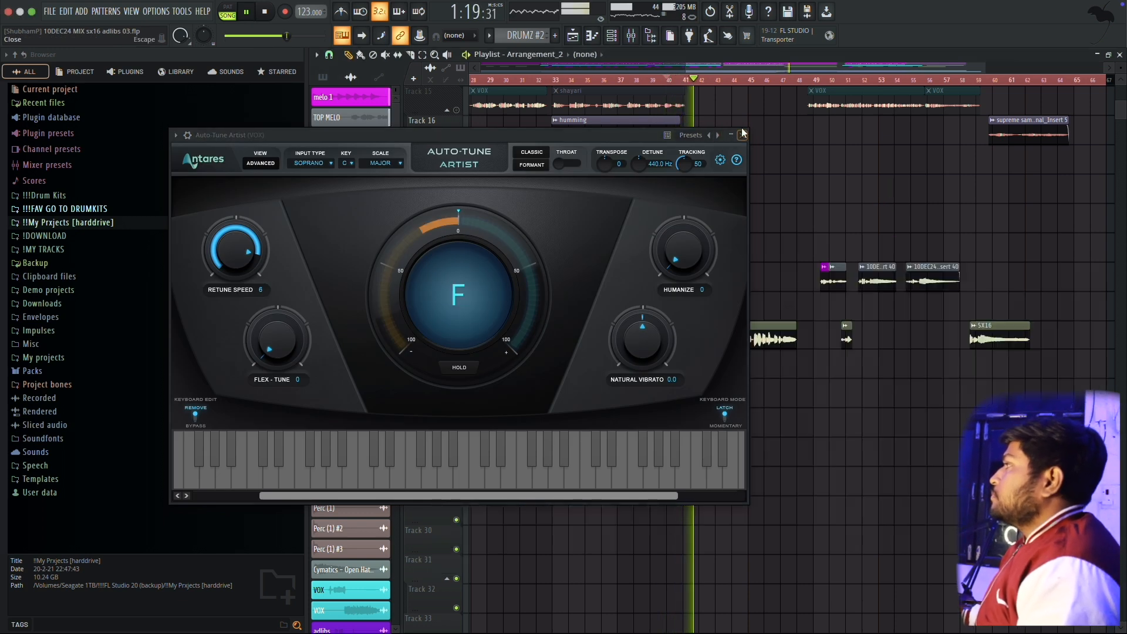
pyautogui.click(631, 35)
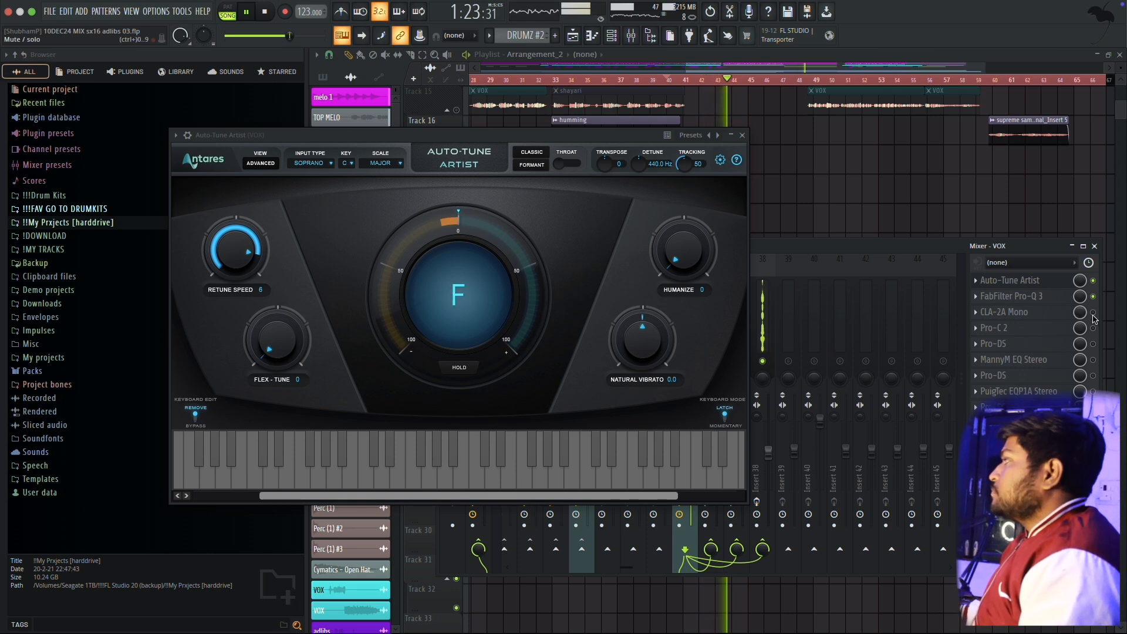
# - Compare the playing vocal with FabFilter Pro-Q 3 bypassed and enabled, leave it enabled, and save the project
pyautogui.click(1055, 301)
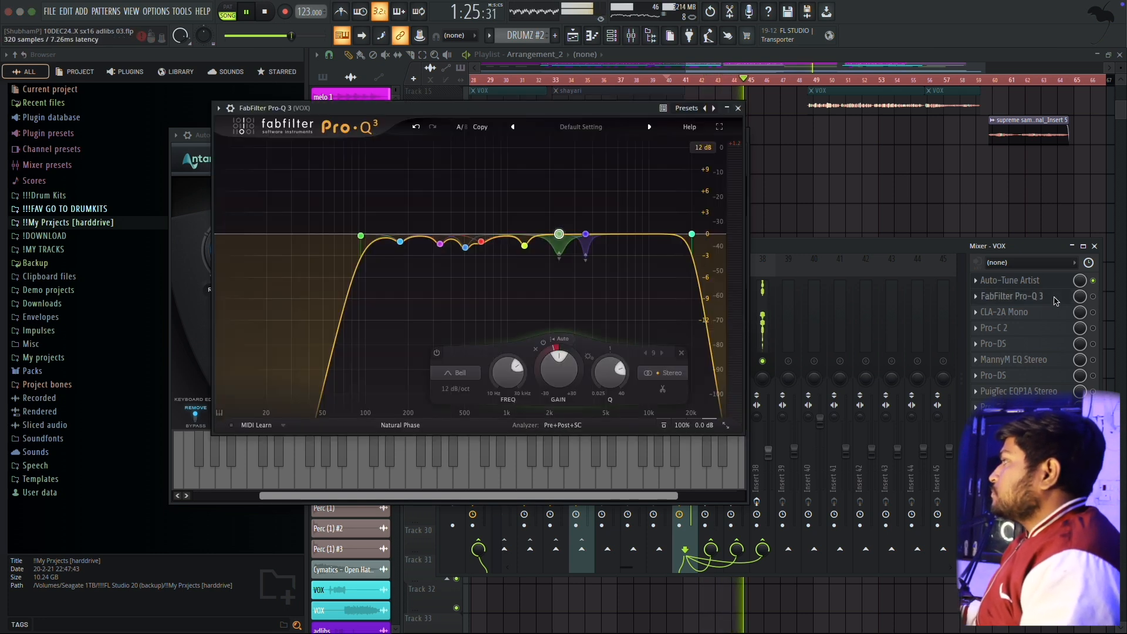
pyautogui.click(1094, 297)
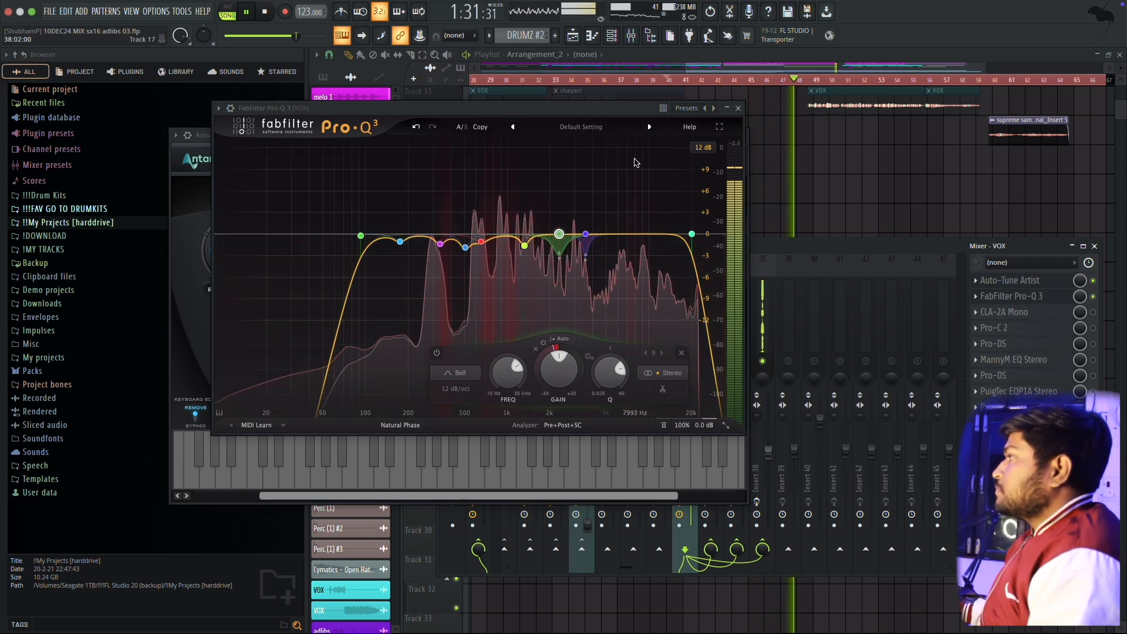
pyautogui.press('space')
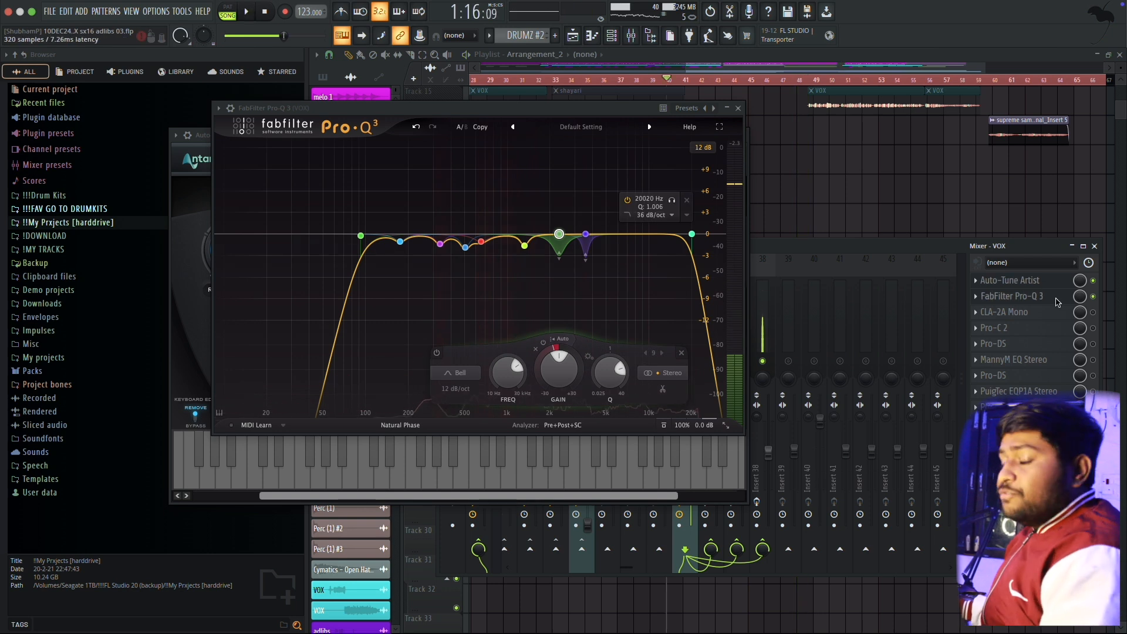
pyautogui.hotkey('ctrl', 's')
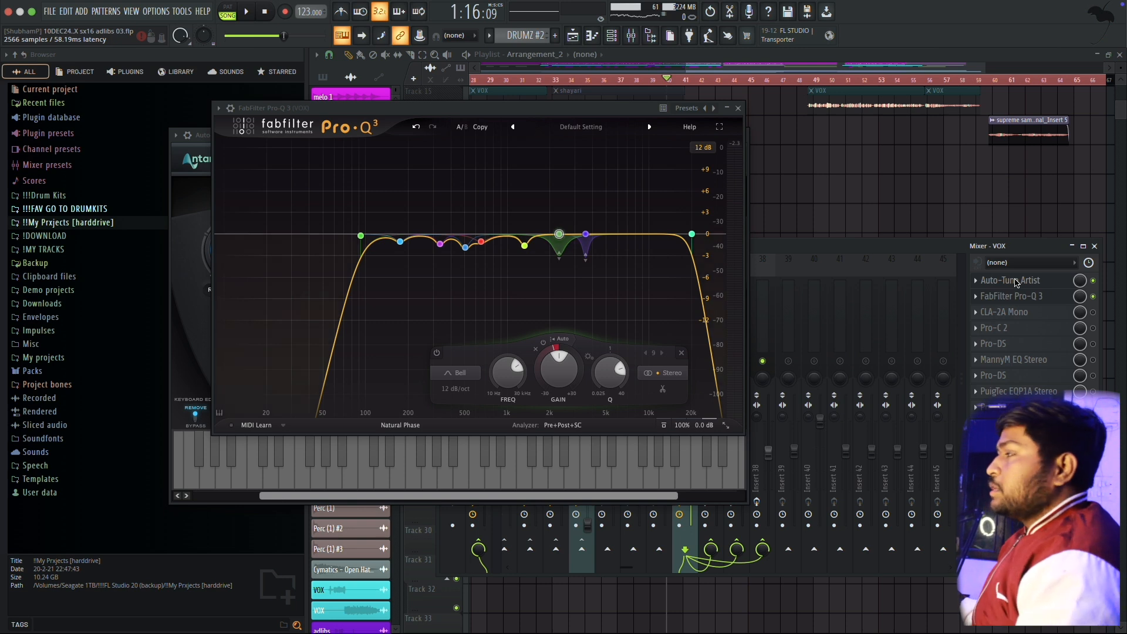
# - Enable CLA-2A Mono on the VOX track and leave only its plugin window open
pyautogui.click(1013, 299)
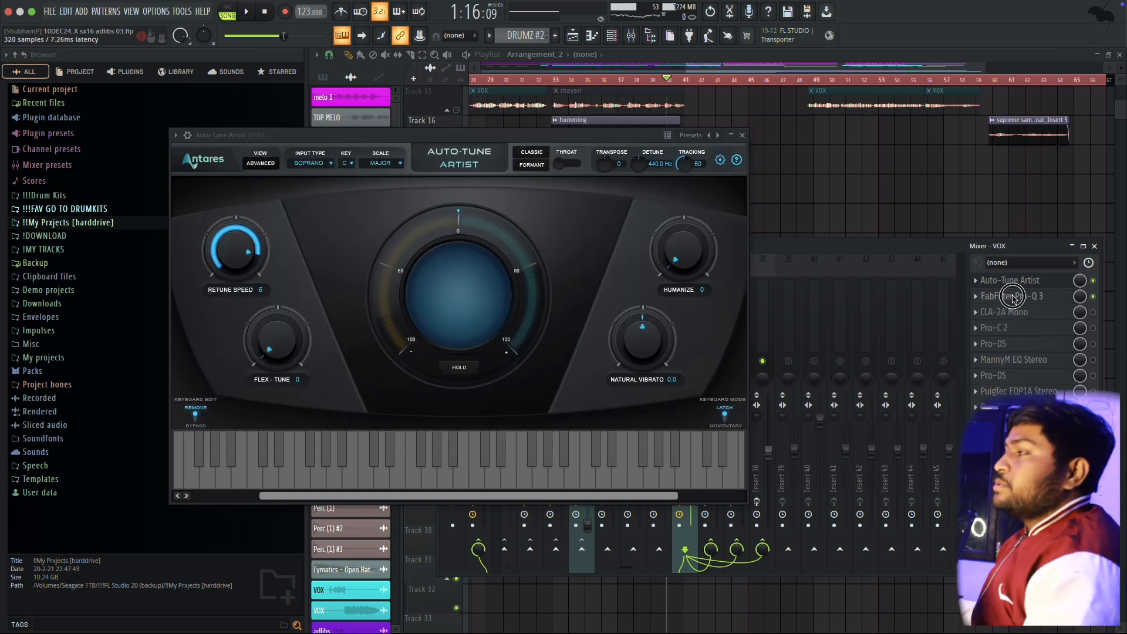
pyautogui.click(1013, 298)
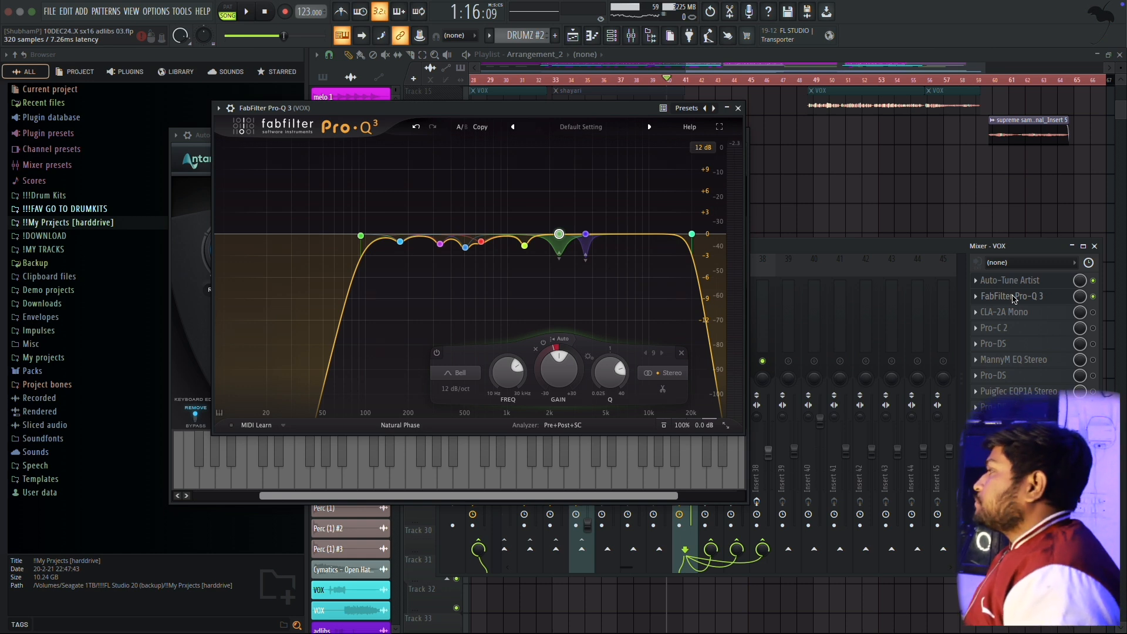
pyautogui.click(1093, 311)
pyautogui.click(1025, 315)
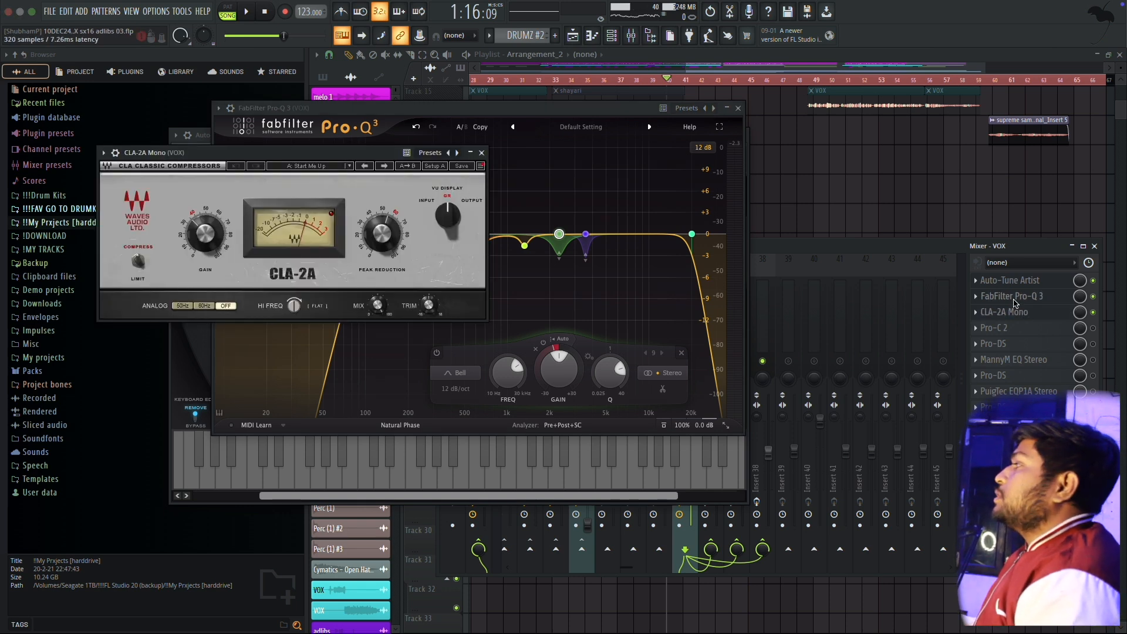
pyautogui.click(1037, 280)
pyautogui.click(1039, 281)
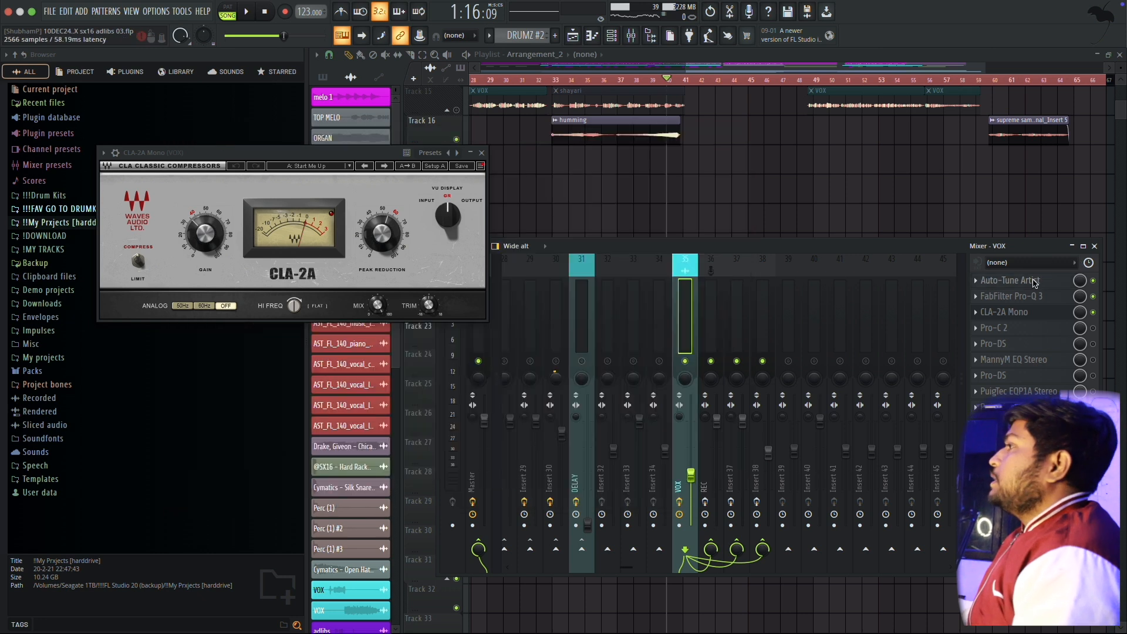
# - Place the CLA-2A window over the playlist, hide the mixer, and play the vocal to monitor its gain reduction
pyautogui.moveTo(350, 155); pyautogui.dragTo(717, 232)
pyautogui.rightClick(742, 194)
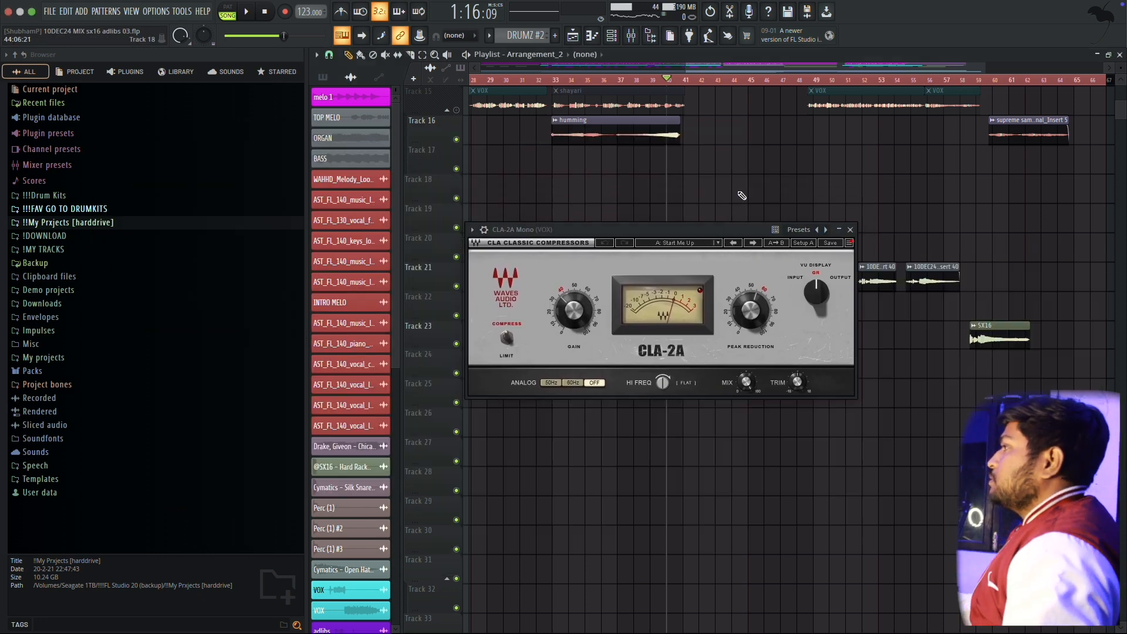
pyautogui.scroll(-8, 738, 193)
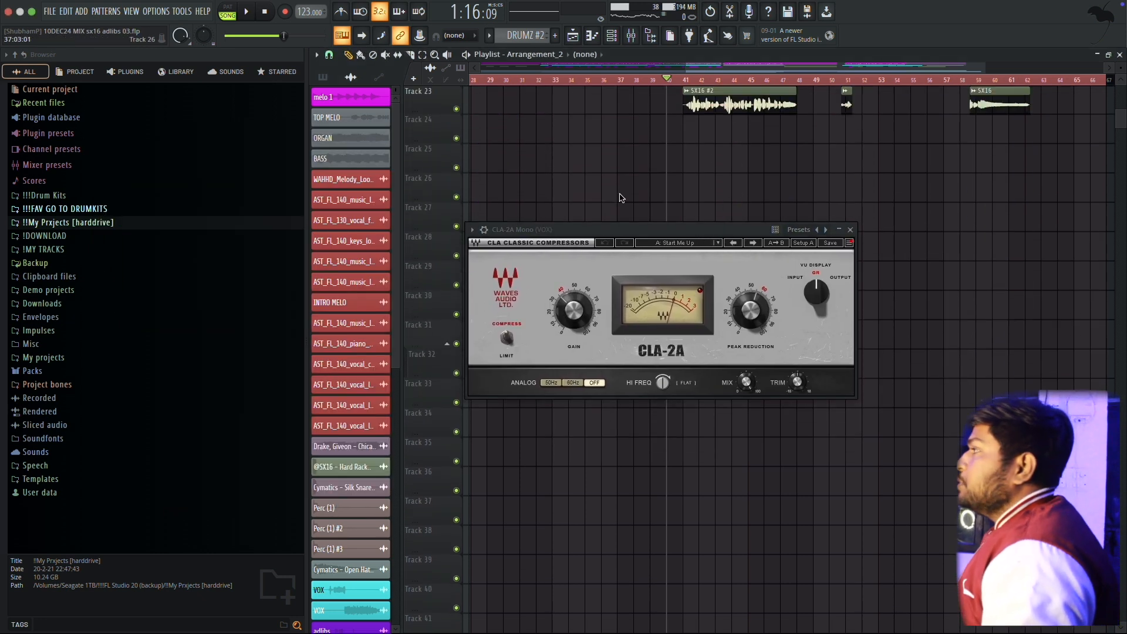
pyautogui.press('space')
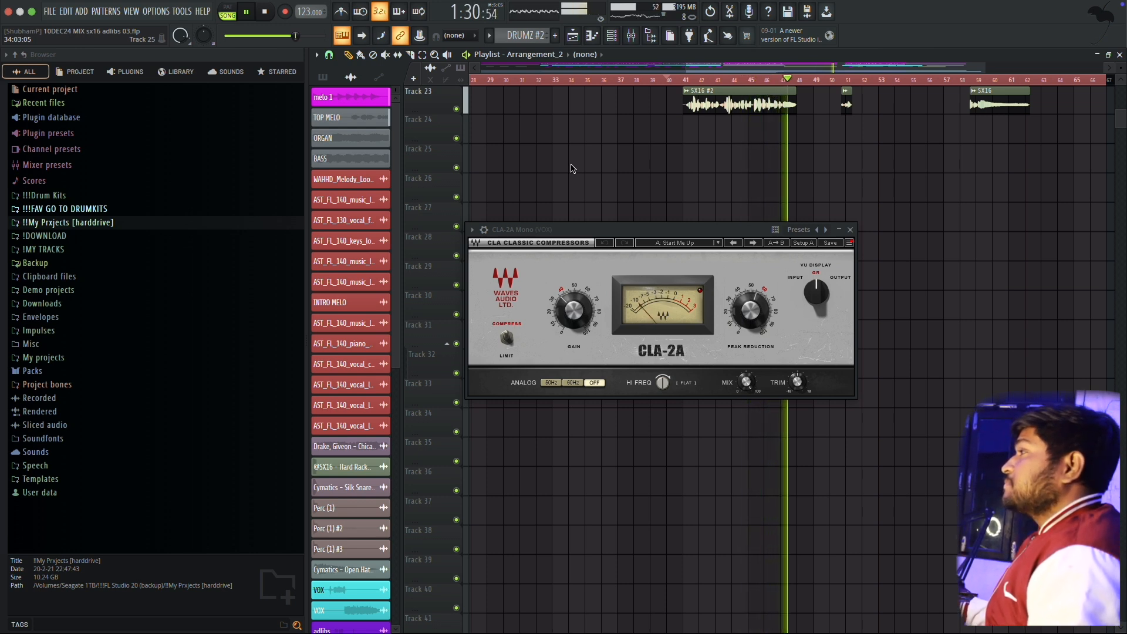
pyautogui.press('space')
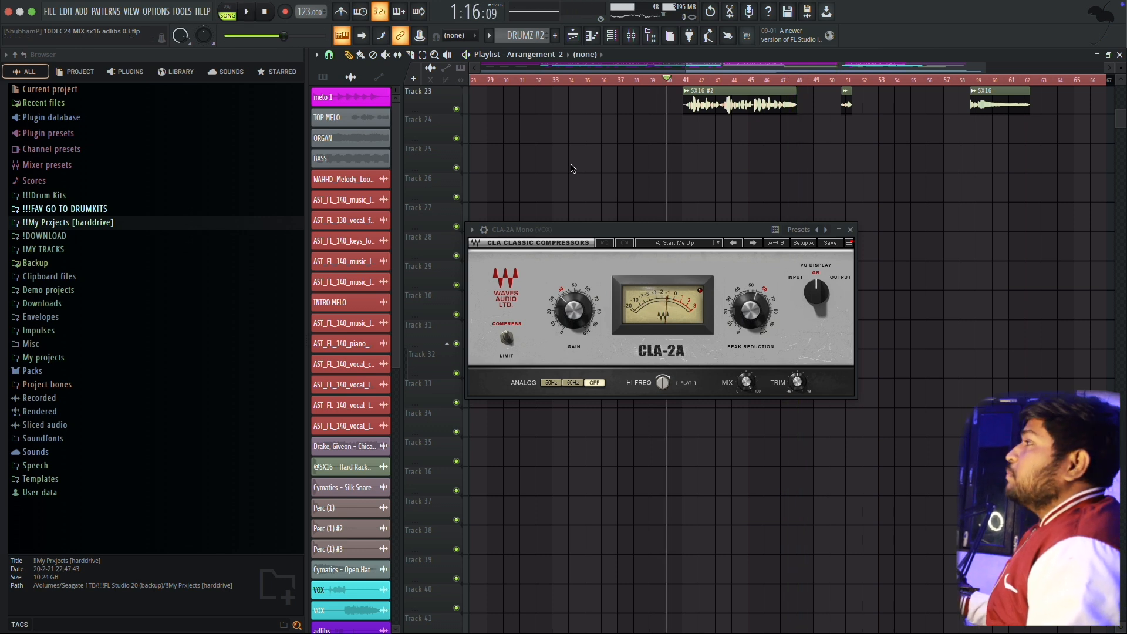
# - Enable Pro-C 2 on the VOX track and position its open window beside the mixer's effect list
pyautogui.click(630, 41)
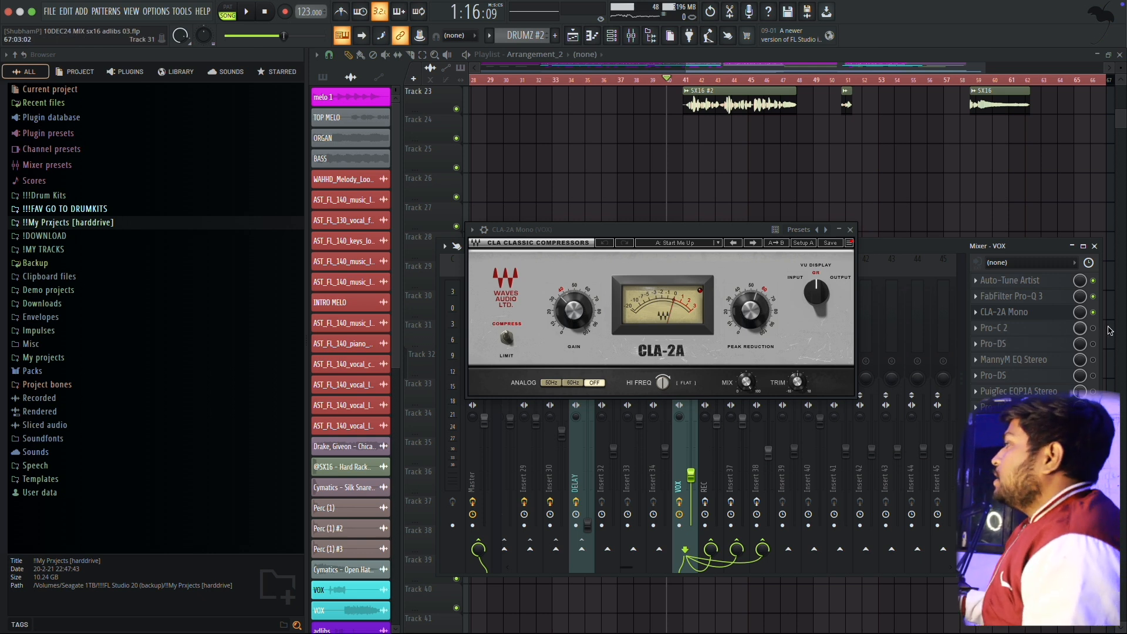
pyautogui.click(1055, 332)
pyautogui.moveTo(514, 167); pyautogui.dragTo(672, 144)
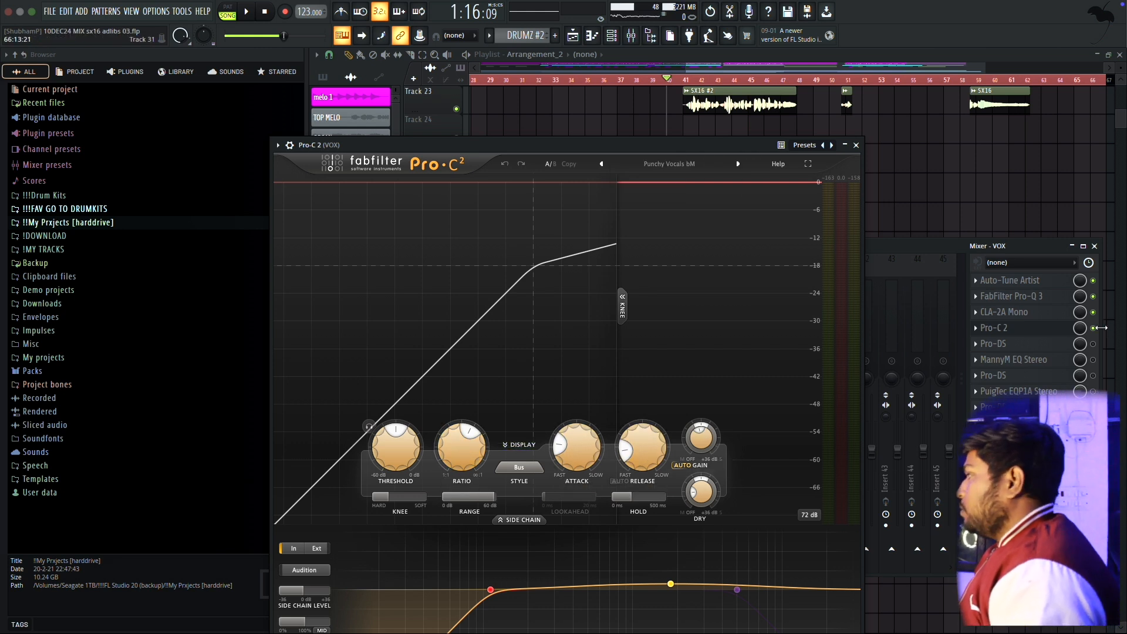
# - Play the vocal to watch Pro-C 2's gain reduction, moving its window below the SX16 #2 clip
pyautogui.press('space')
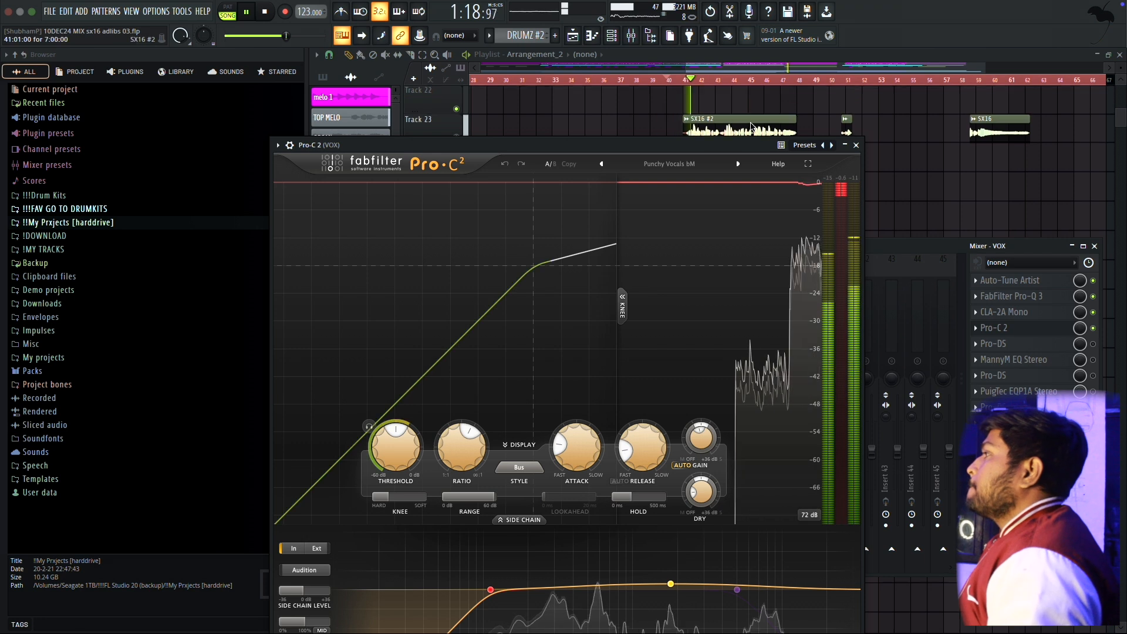
pyautogui.scroll(2, 730, 103)
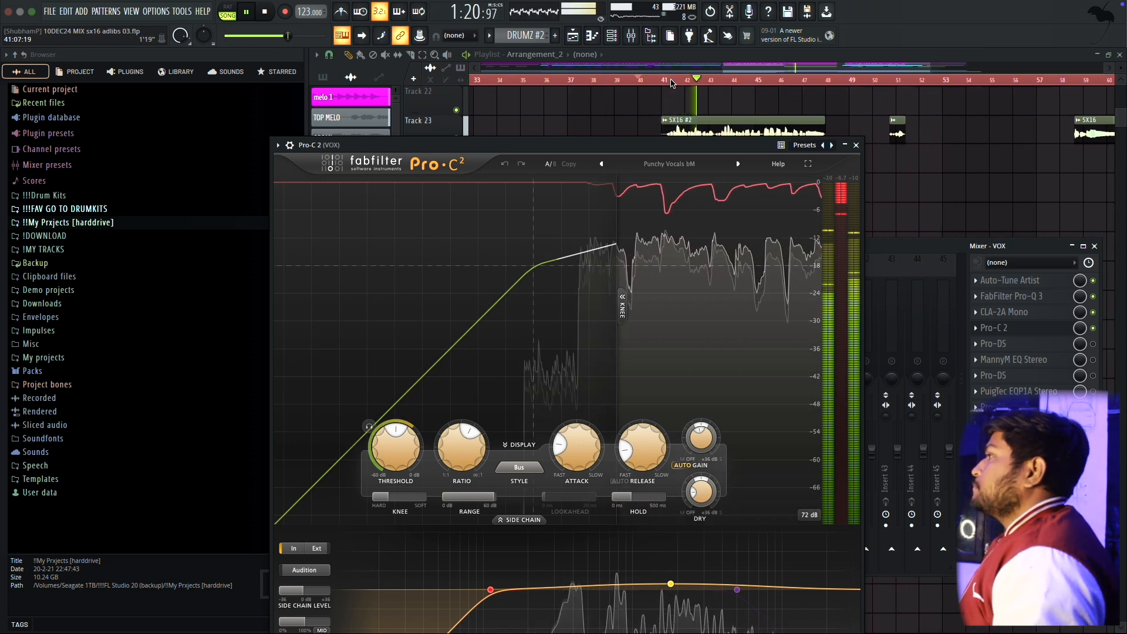
pyautogui.scroll(-2, 728, 102)
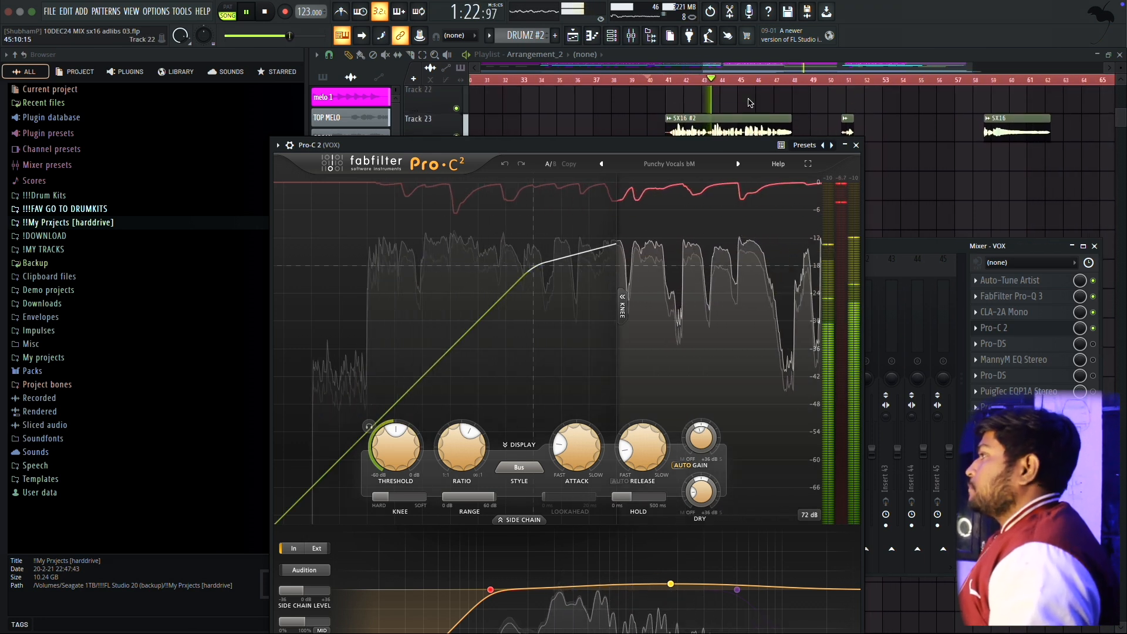
pyautogui.moveTo(743, 144); pyautogui.dragTo(794, 224)
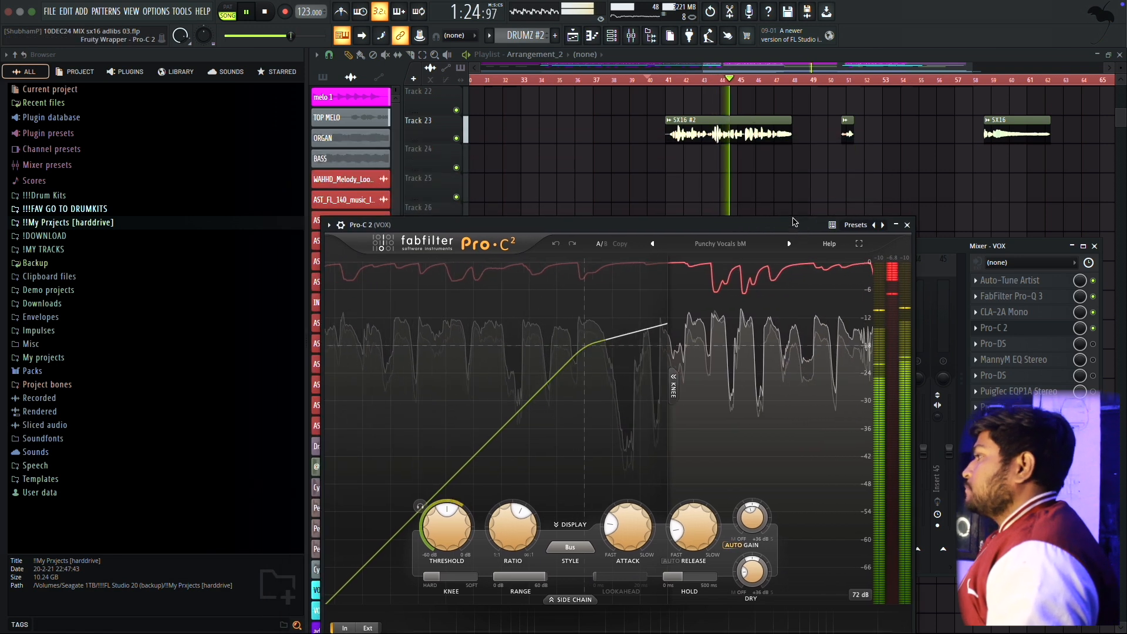
# - Stop playback and set the song position to bar 41, at the start of the SX16 #2 clip
pyautogui.press('space')
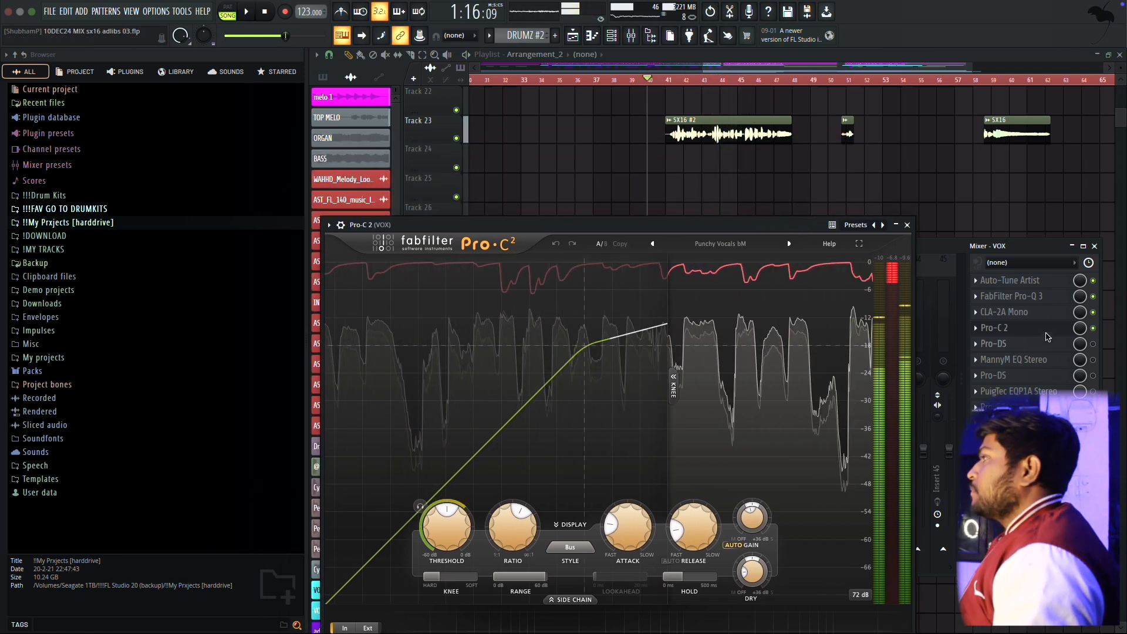
pyautogui.scroll(3, 741, 148)
pyautogui.click(628, 80)
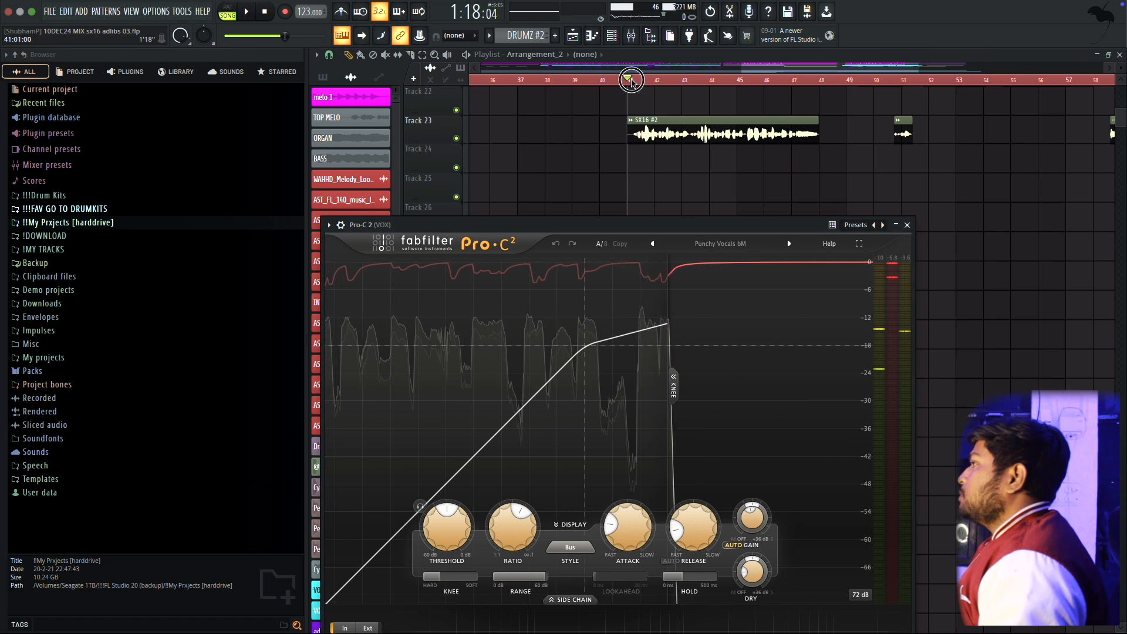
# - Select bars 41 to 49 around the SX16 #2 clip as the playback range and close the Pro-C 2 window
pyautogui.keyDown('super'); pyautogui.click(671, 95); pyautogui.keyUp('super')
pyautogui.moveTo(672, 96); pyautogui.dragTo(832, 100)
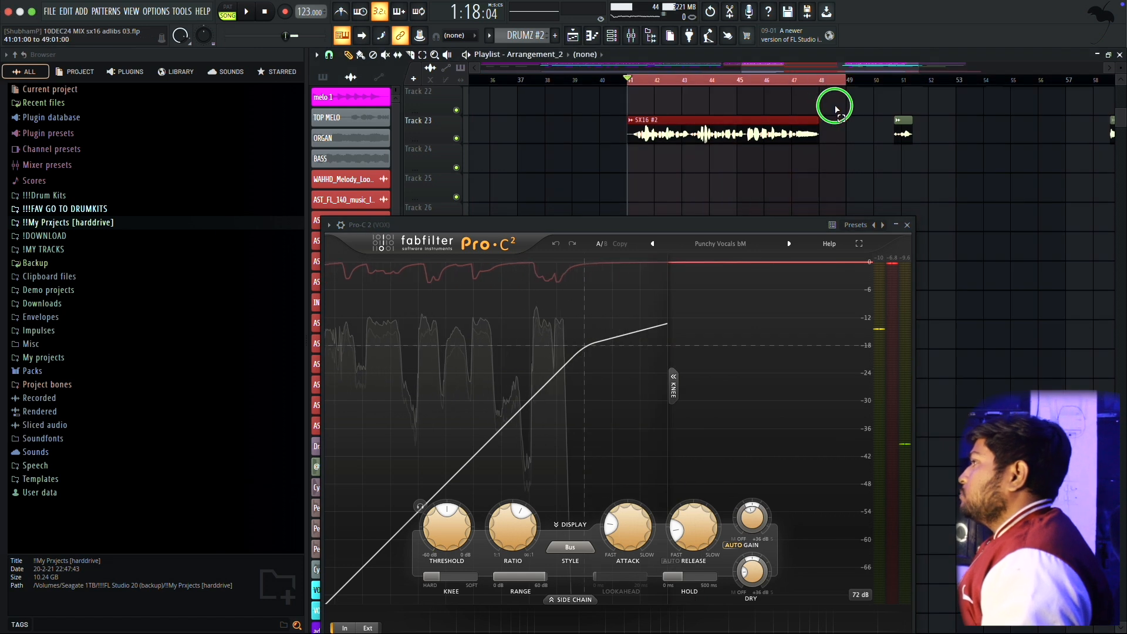
pyautogui.click(907, 227)
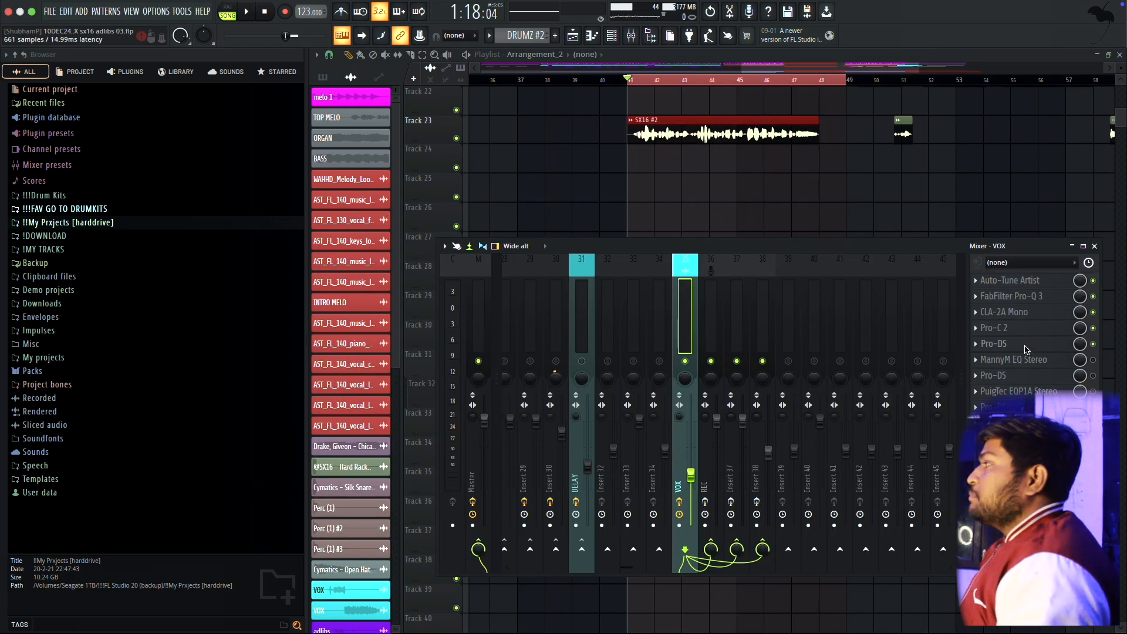
# - Open the first Pro-DS on the VOX track, place it beside the effect list, and play the vocal to watch its de-essing
pyautogui.click(1026, 346)
pyautogui.moveTo(399, 239); pyautogui.dragTo(605, 254)
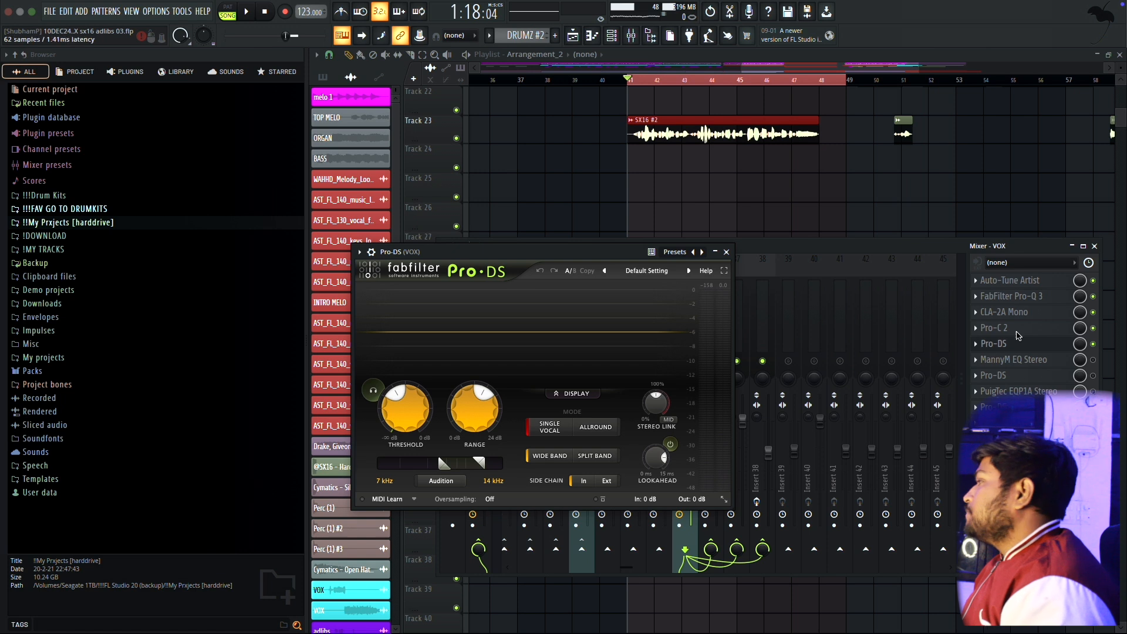
pyautogui.press('space')
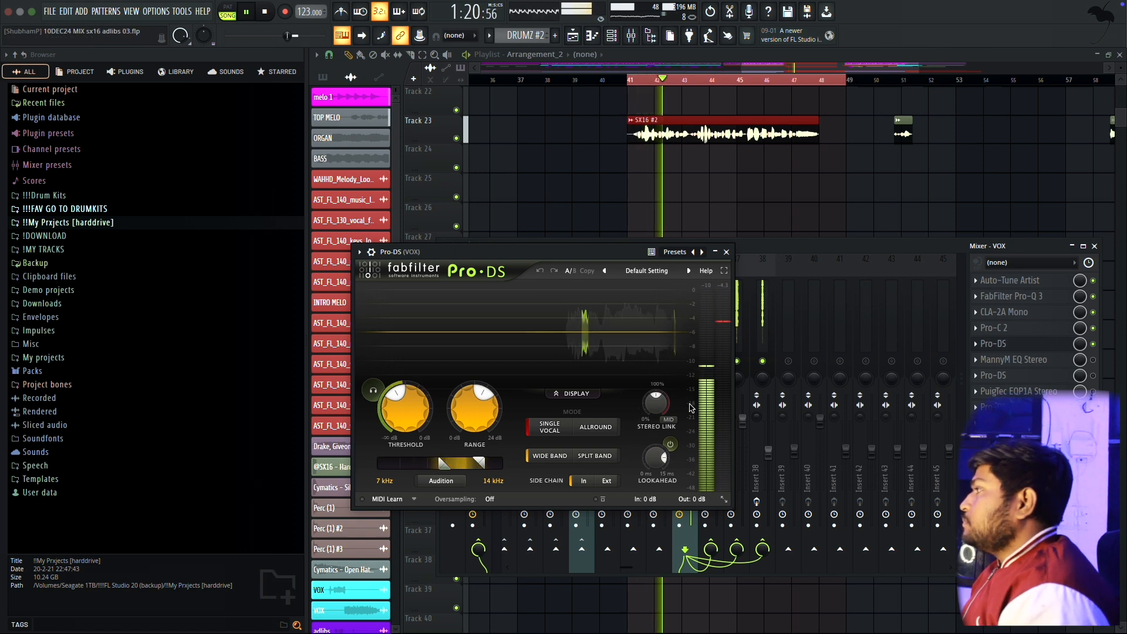
pyautogui.moveTo(704, 423)
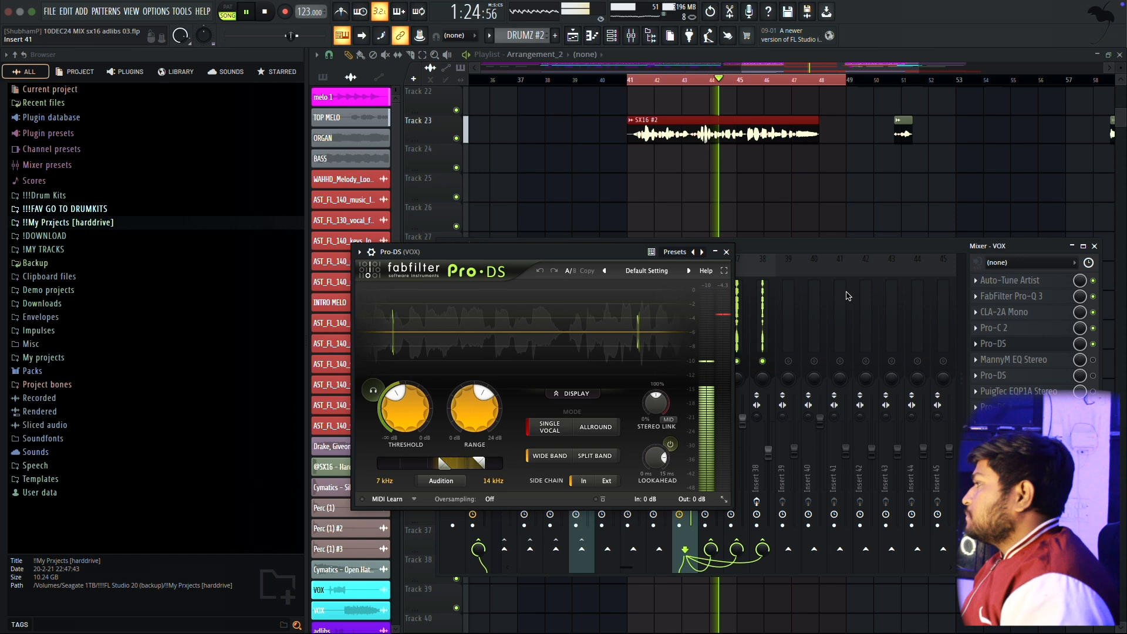
pyautogui.moveTo(396, 407)
pyautogui.press('space')
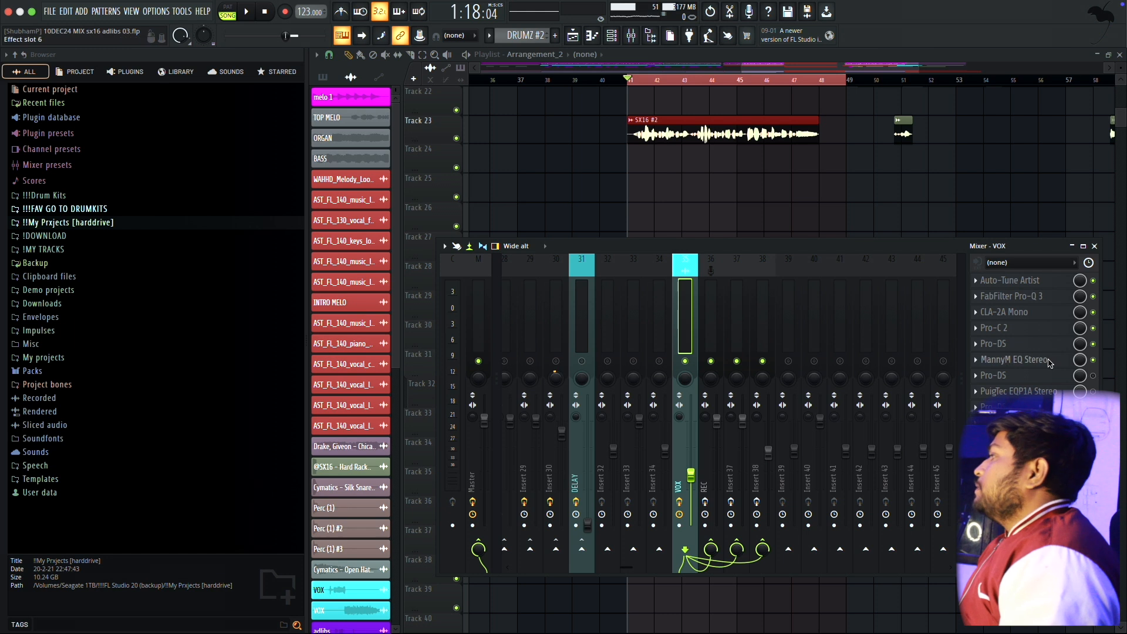
# - Open MannyM EQ Stereo on the VOX track and play the vocal while examining its Gain 4 boost
pyautogui.click(1049, 361)
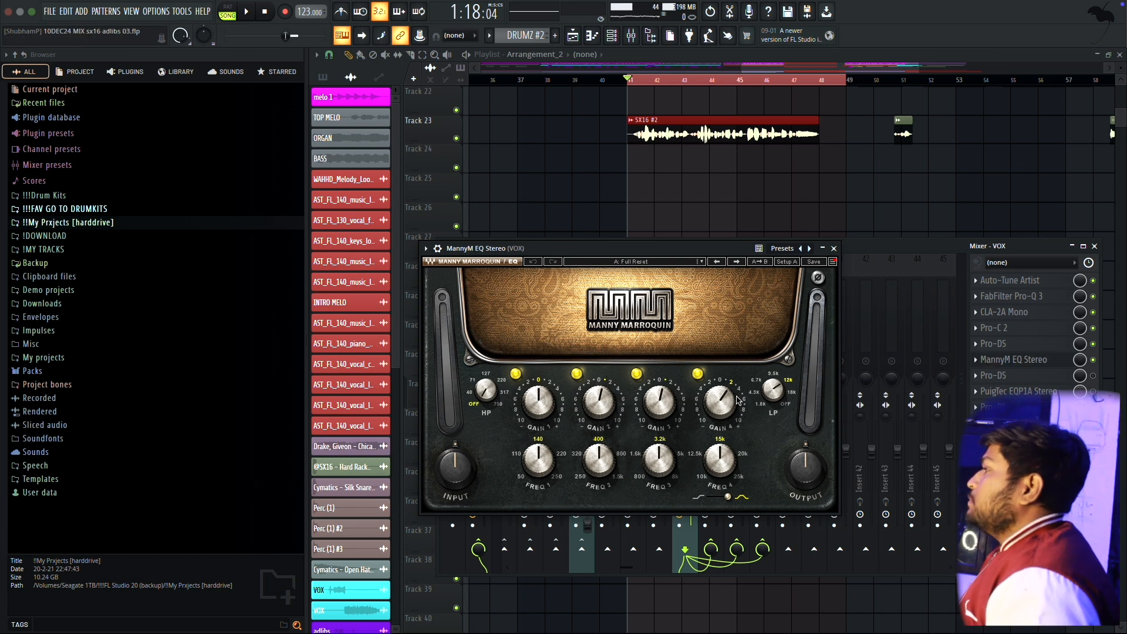
pyautogui.press('space')
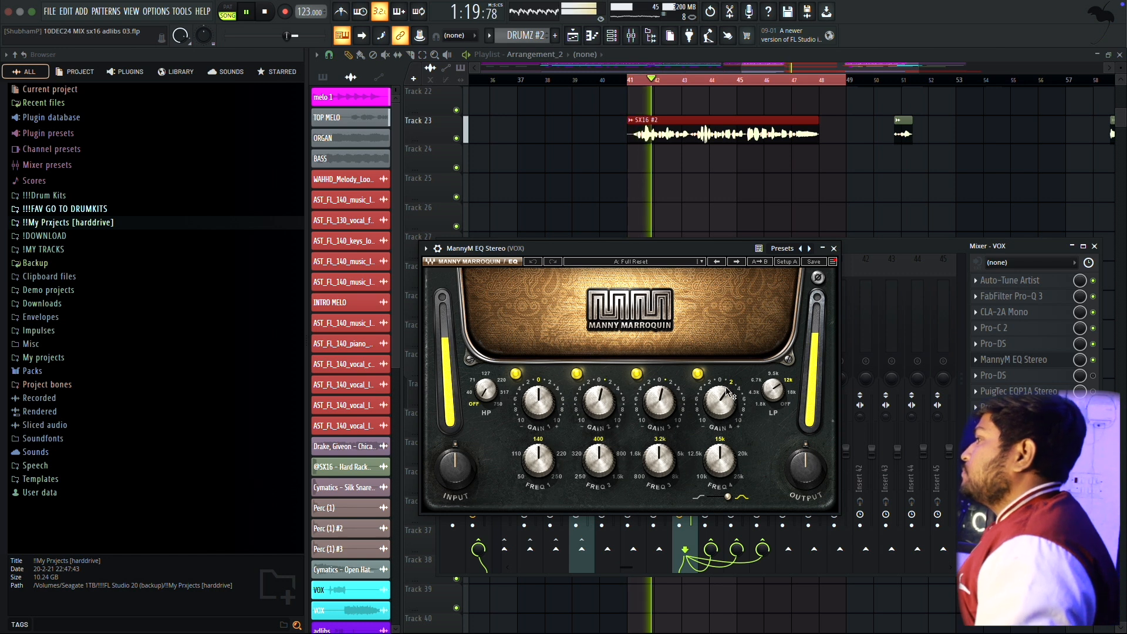
pyautogui.moveTo(728, 395)
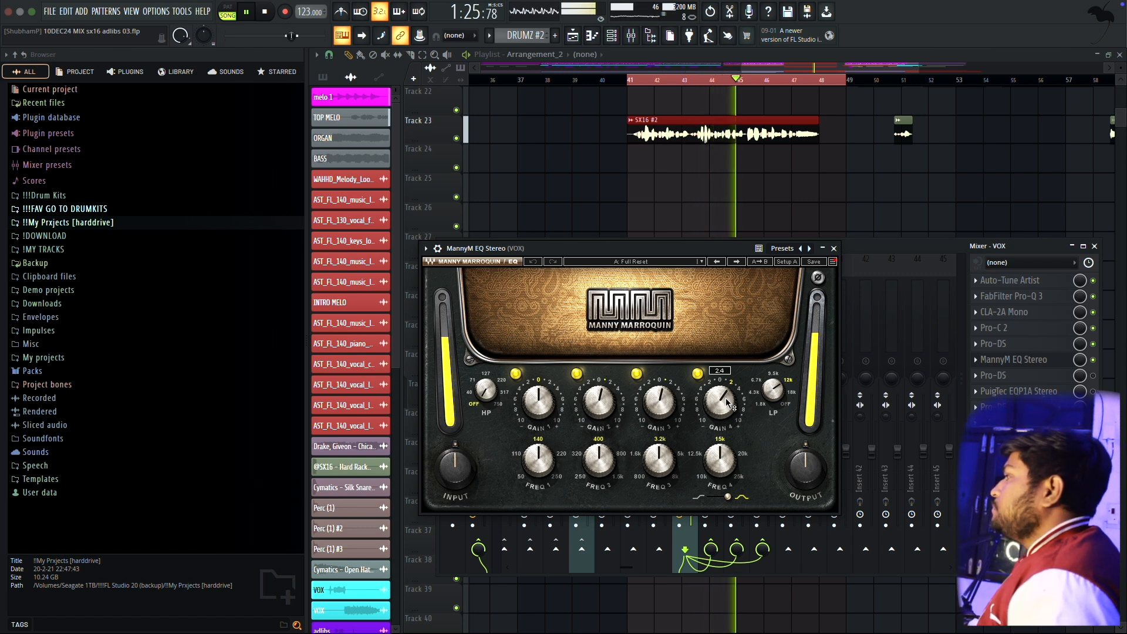
pyautogui.press('space')
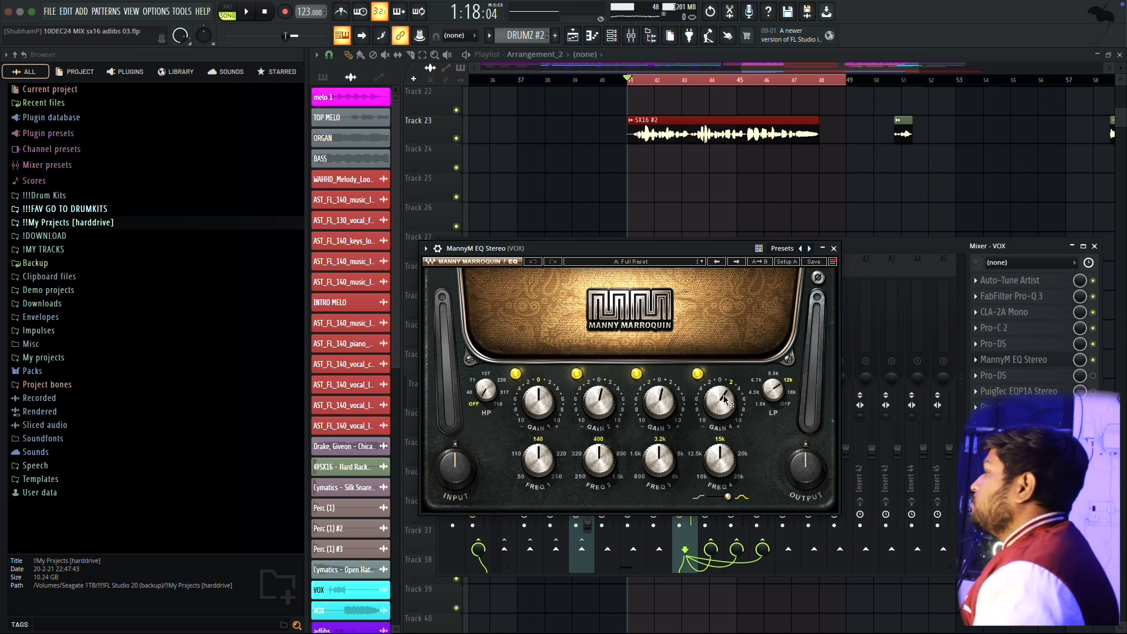
# - Enable the second Pro-DS on the VOX track, review its settings, and close the Pro-DS and MannyM EQ windows
pyautogui.click(1093, 376)
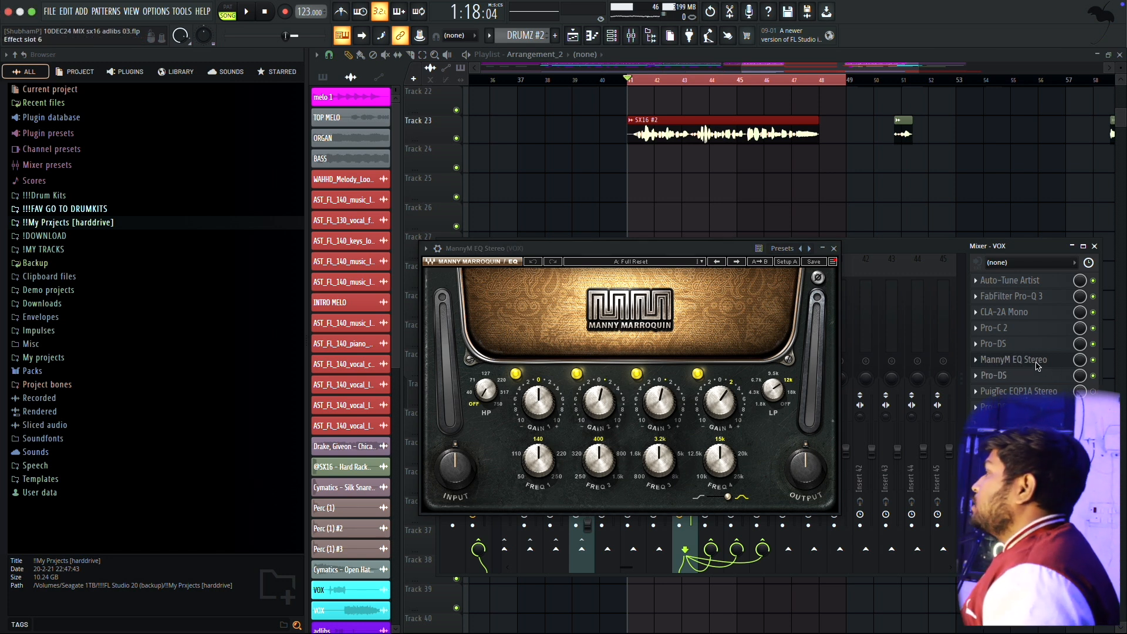
pyautogui.click(993, 375)
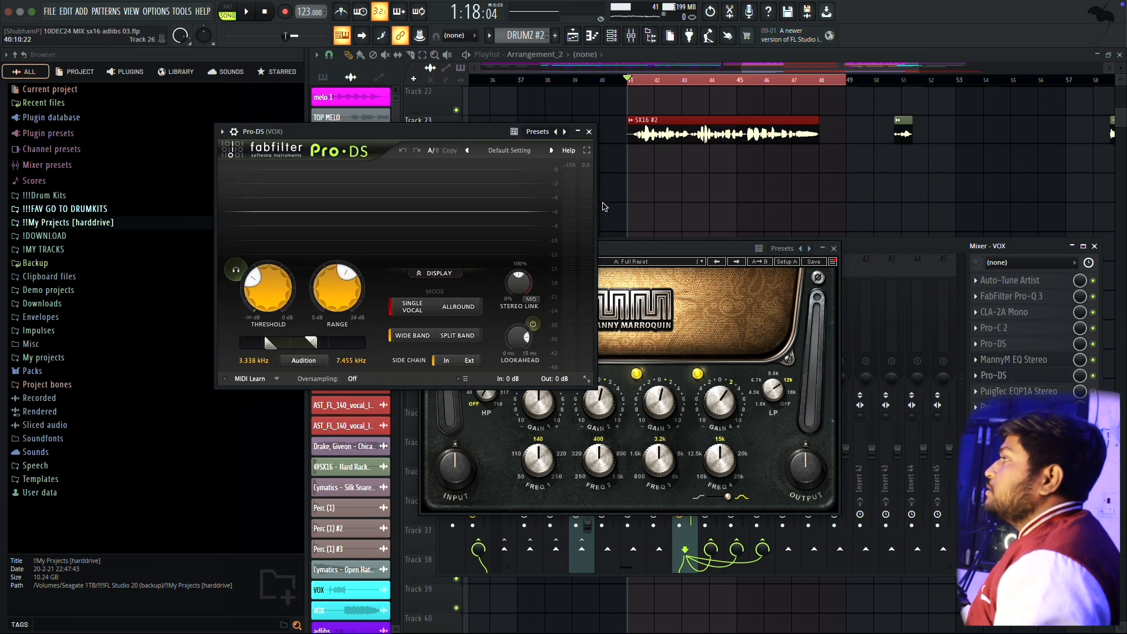
pyautogui.moveTo(484, 132); pyautogui.dragTo(655, 266)
pyautogui.click(1018, 376)
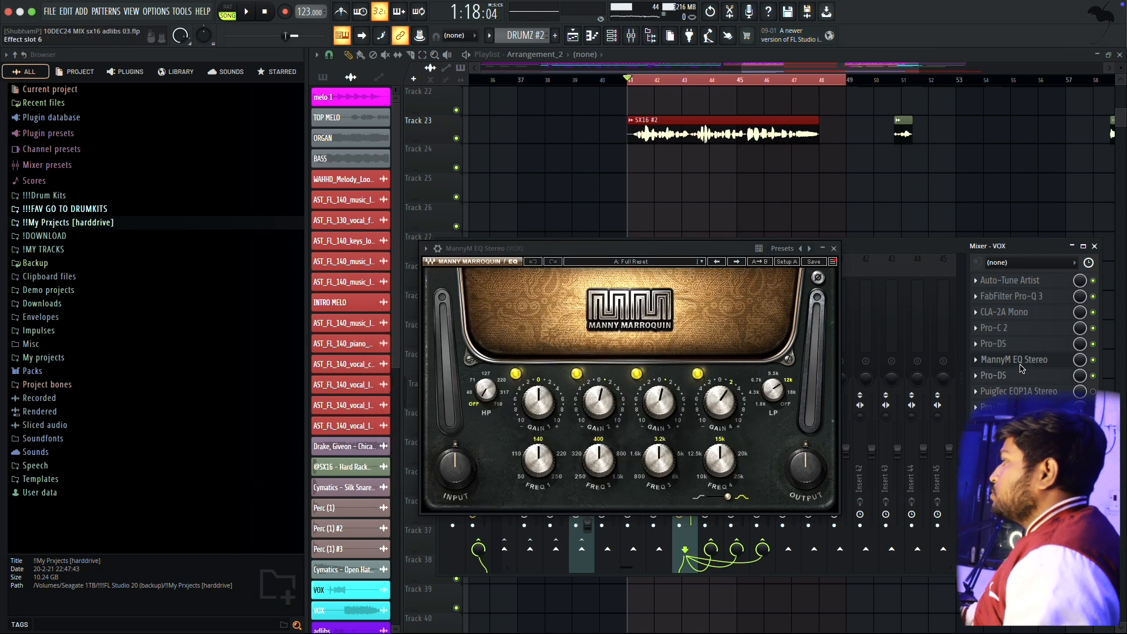
pyautogui.click(1021, 361)
# - Enable PuigTec EQP1A Stereo on the VOX track and place its open window below the SX16 #2 clip with the mixer hidden
pyautogui.click(1093, 391)
pyautogui.click(1018, 391)
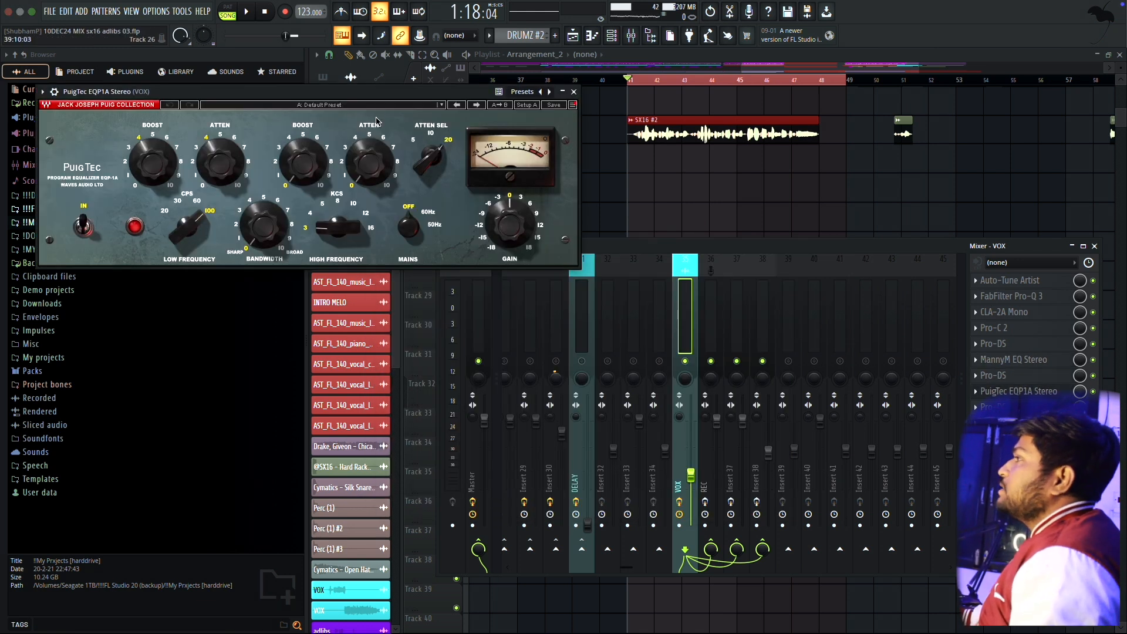
pyautogui.moveTo(387, 96); pyautogui.dragTo(699, 308)
pyautogui.press('F9')
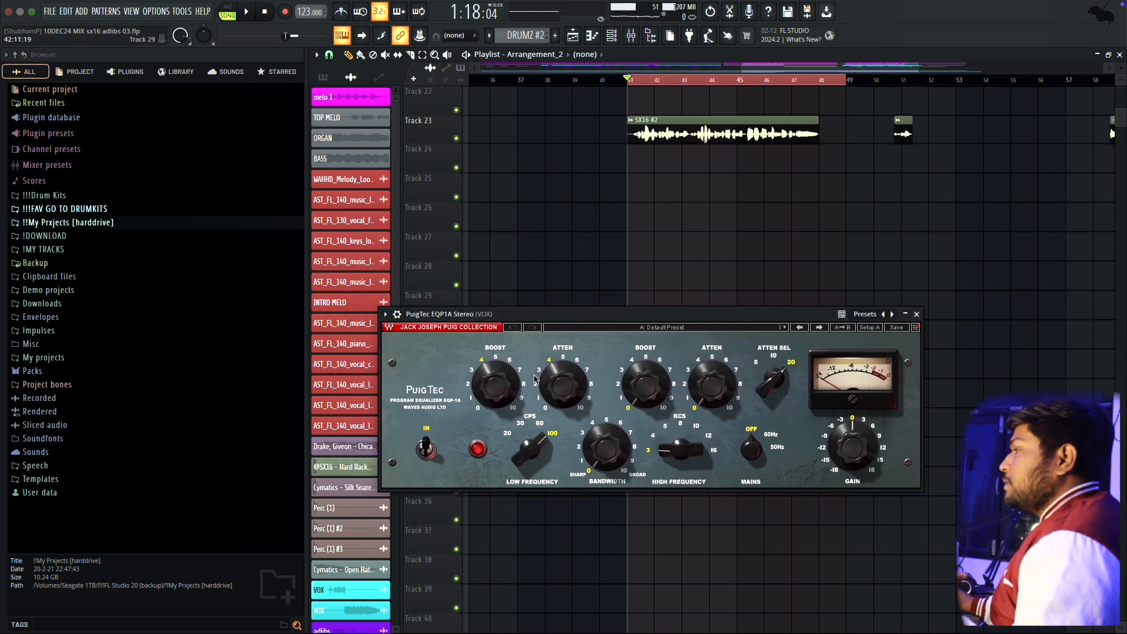
# - Show the mixer and play the vocal with PuigTec EQP1A enabled and bypassed to compare, leaving the effect enabled
pyautogui.click(631, 36)
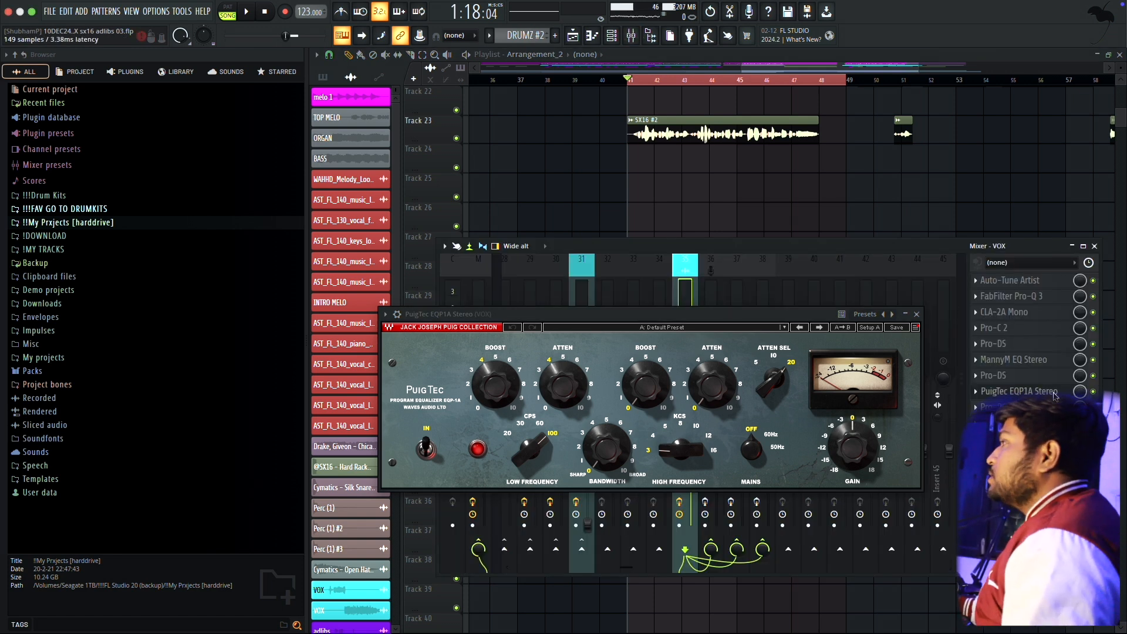
pyautogui.press('space')
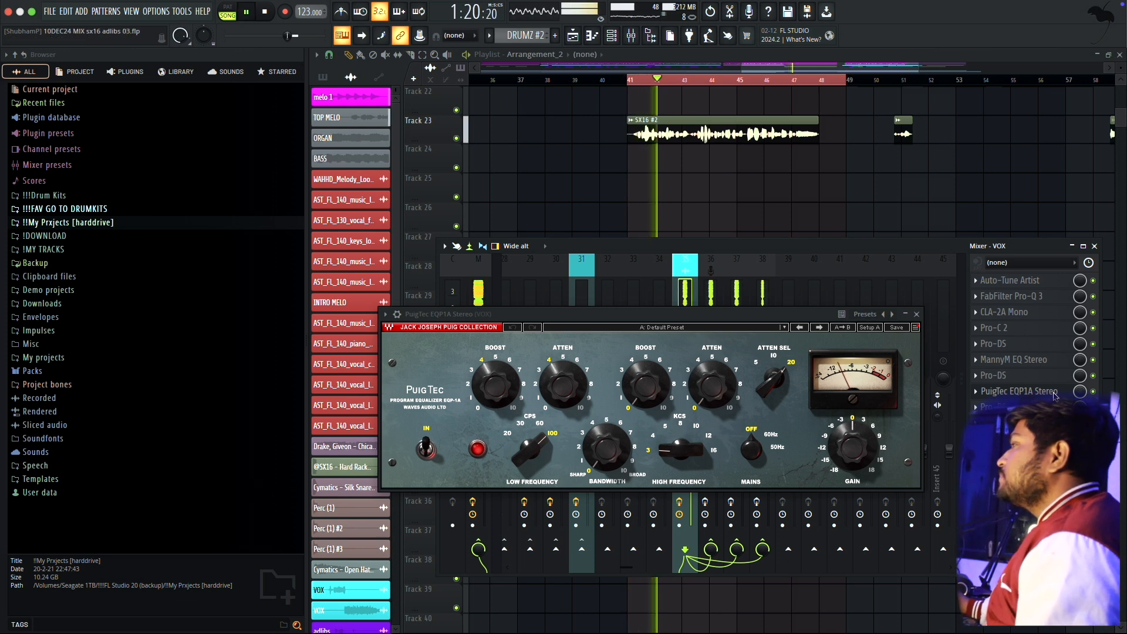
pyautogui.press('space')
pyautogui.click(1093, 392)
pyautogui.press('space')
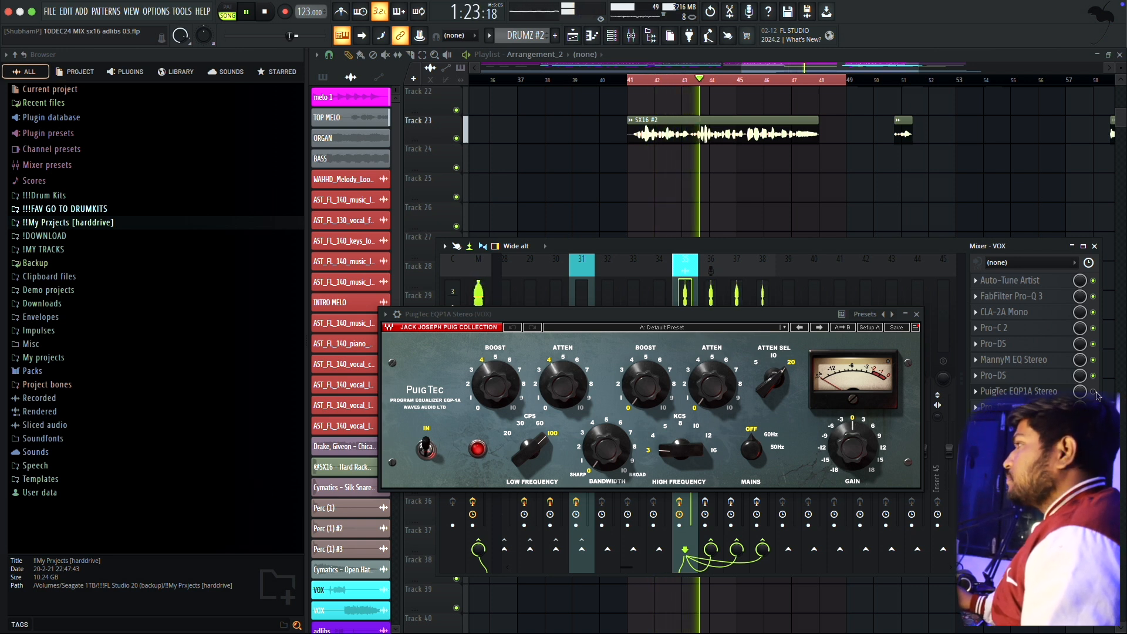
pyautogui.press('space')
pyautogui.click(1093, 392)
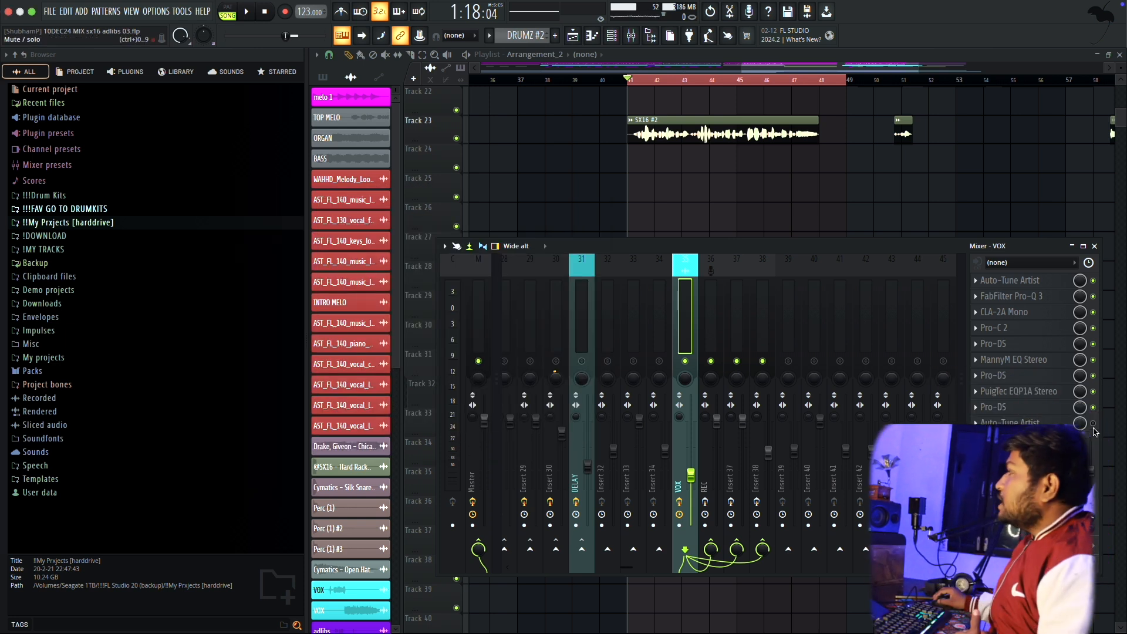
# - Open Auto-Tune Artist on the VOX track to review its settings, and close its window
pyautogui.click(1009, 280)
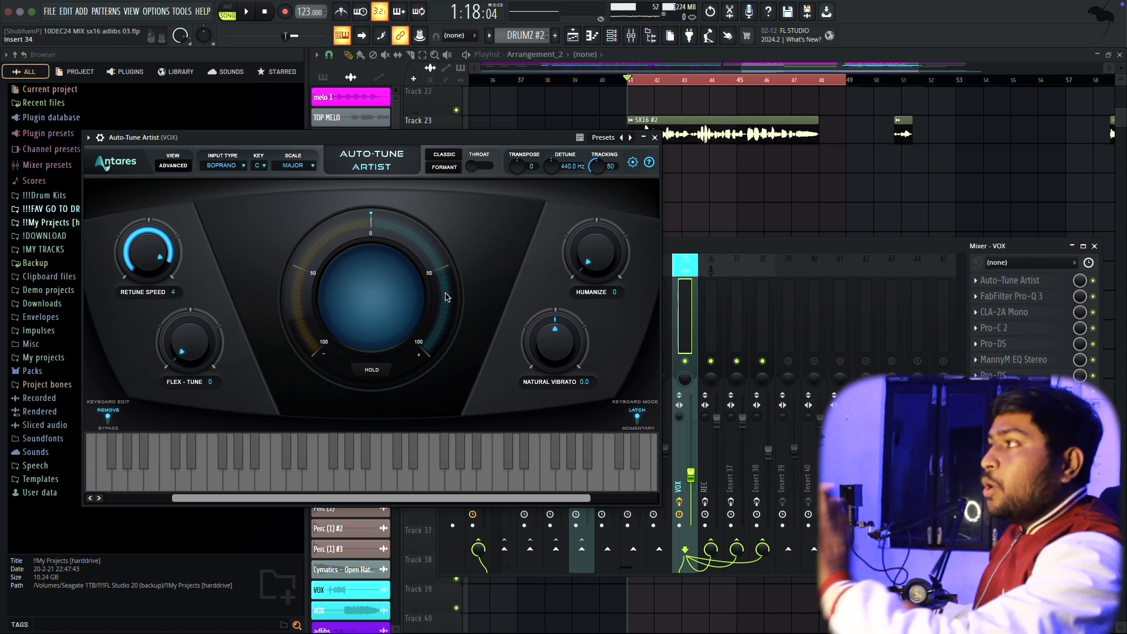
pyautogui.click(1027, 281)
pyautogui.click(1028, 284)
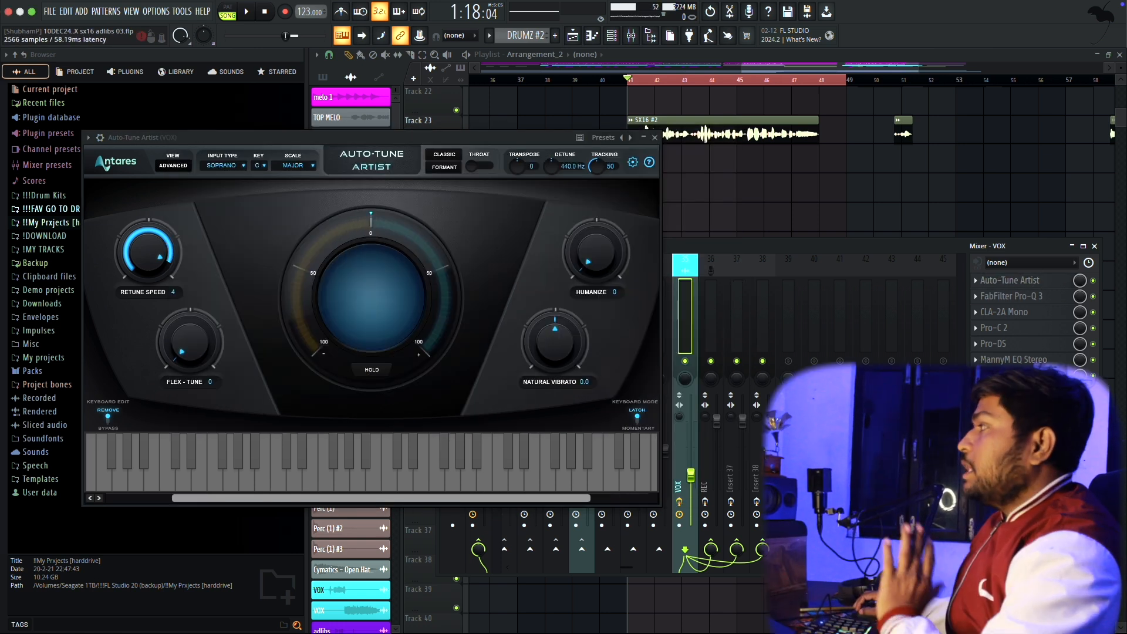
pyautogui.press('Escape')
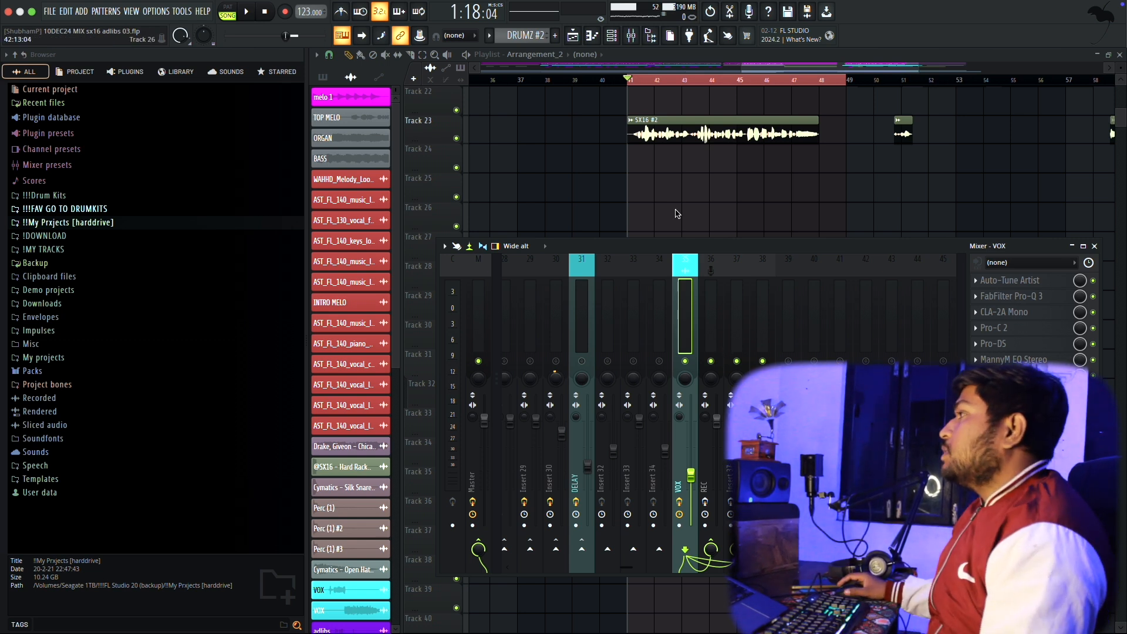
# - Play the SX16 #2 vocal through the VOX effect chain with the reverb send track muted, and stop playback
pyautogui.press('space')
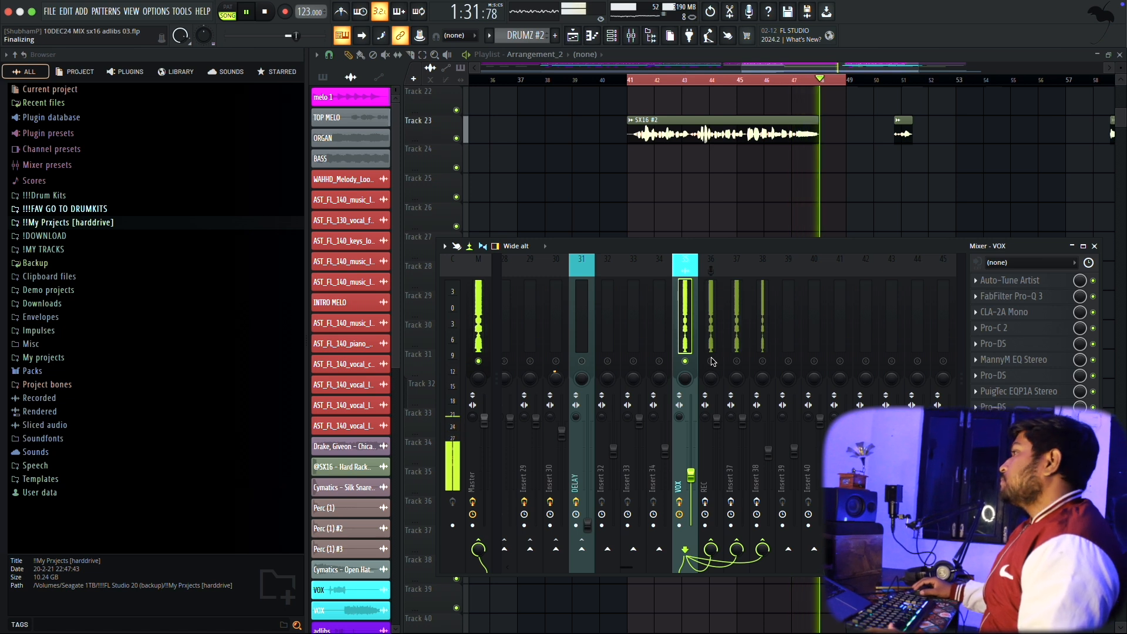
pyautogui.press('space')
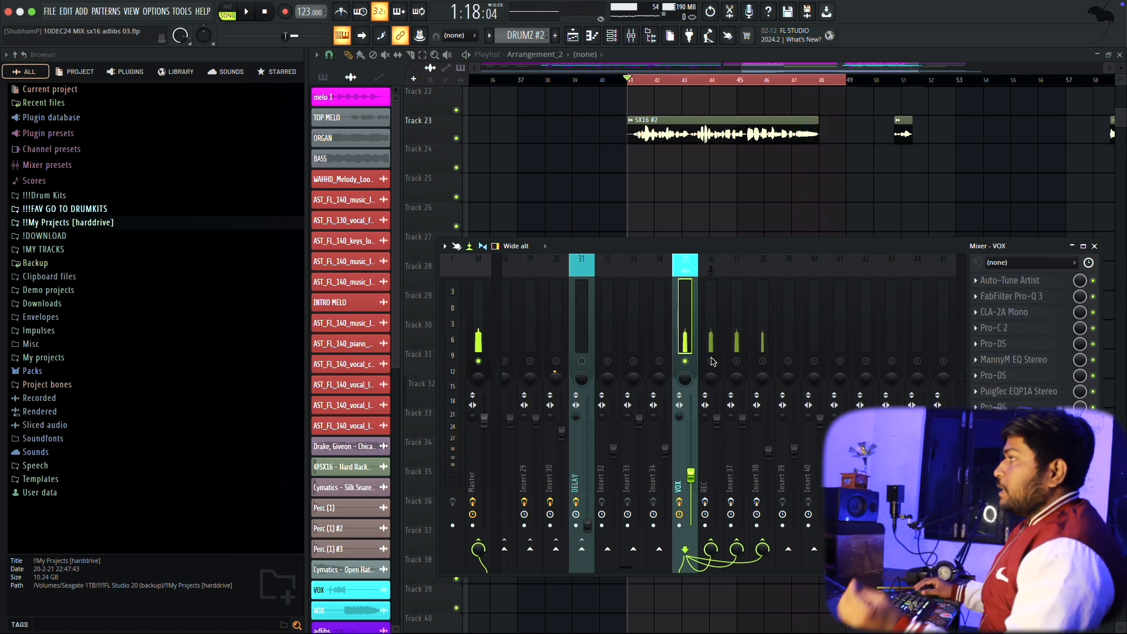
# - Open ValhallaVintageVerb on the REC send track, examine its mix, decay and EQ cut settings, and close it
pyautogui.click(712, 340)
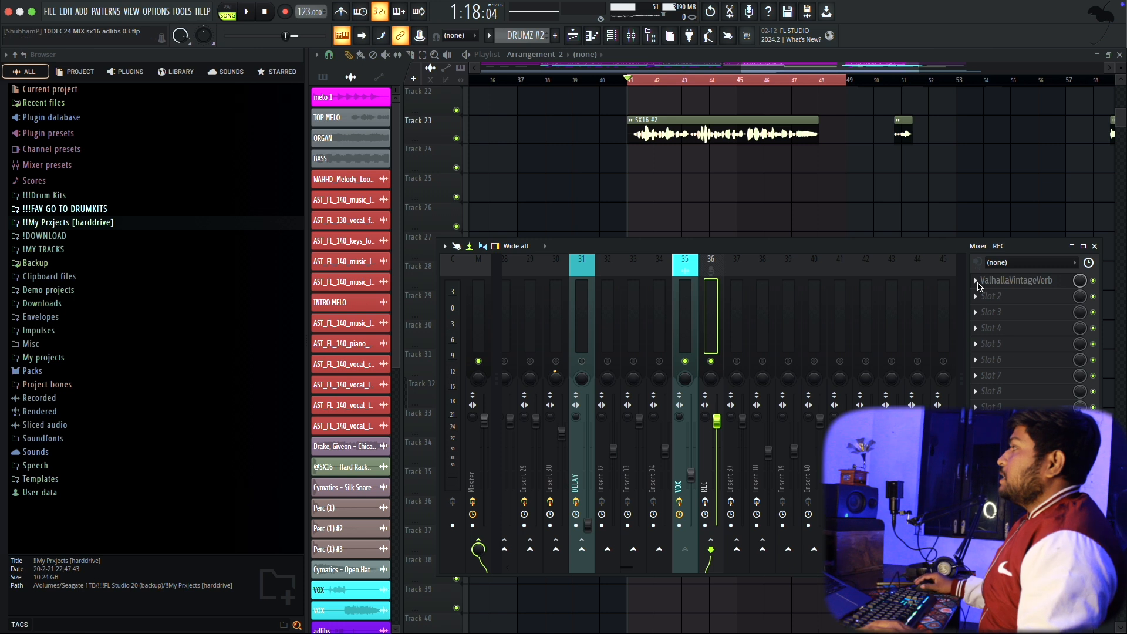
pyautogui.click(998, 280)
pyautogui.moveTo(508, 125); pyautogui.dragTo(587, 177)
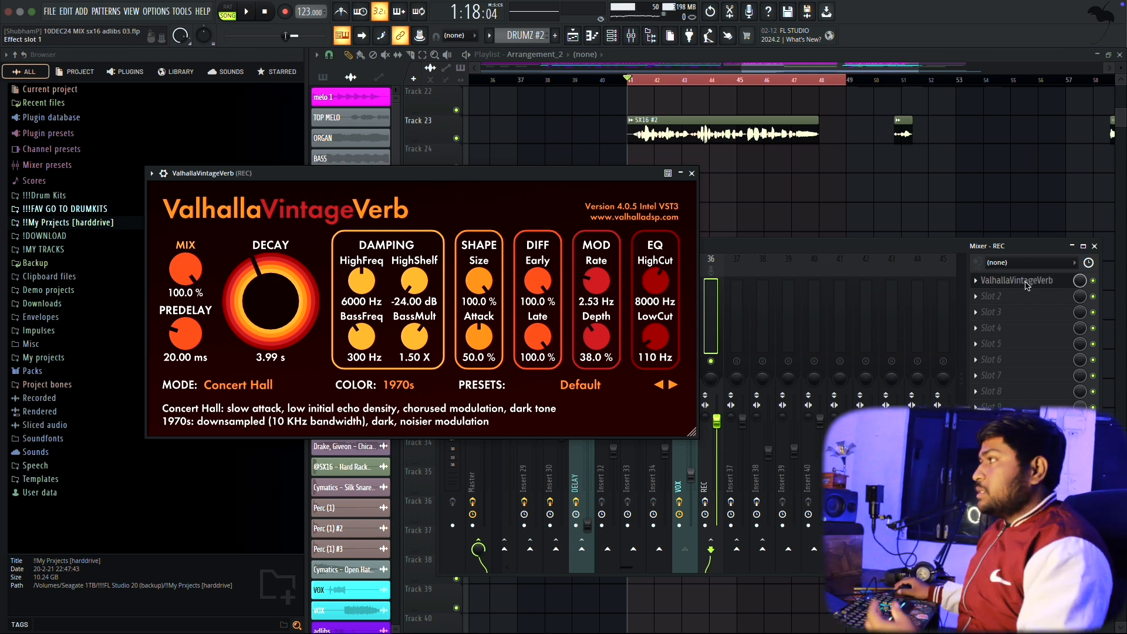
pyautogui.click(1025, 282)
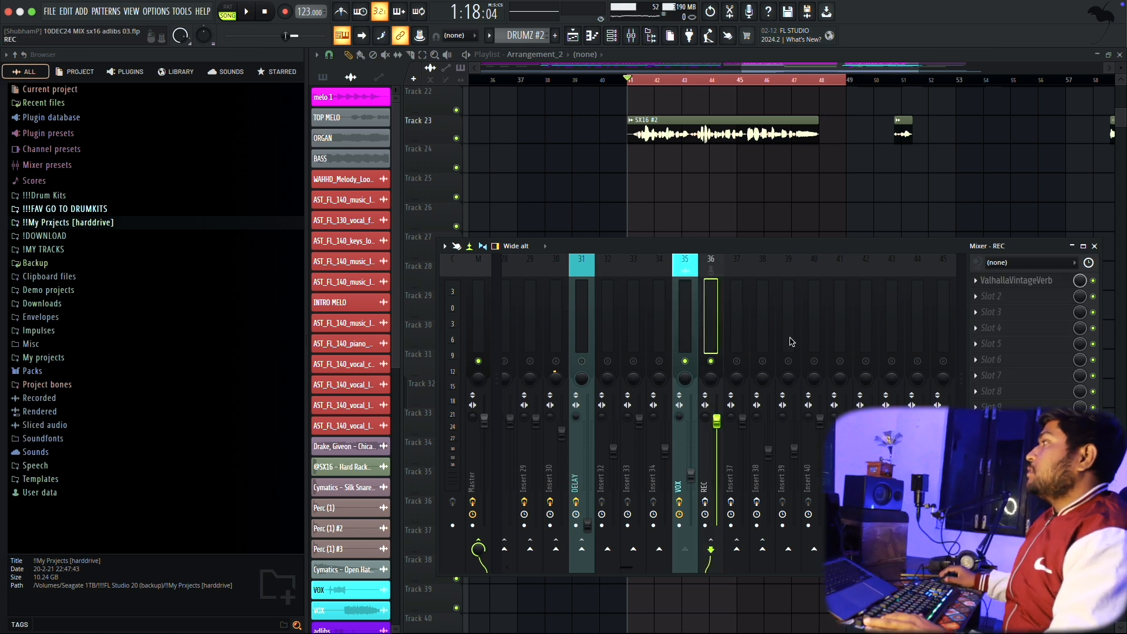
pyautogui.click(991, 284)
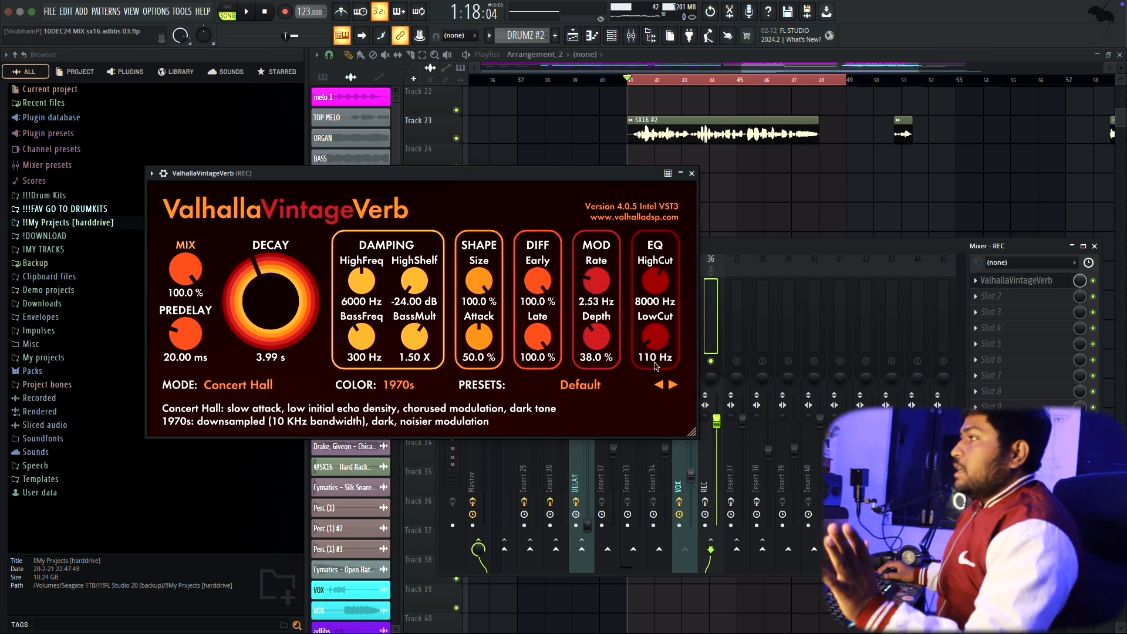
pyautogui.moveTo(587, 182); pyautogui.dragTo(629, 202)
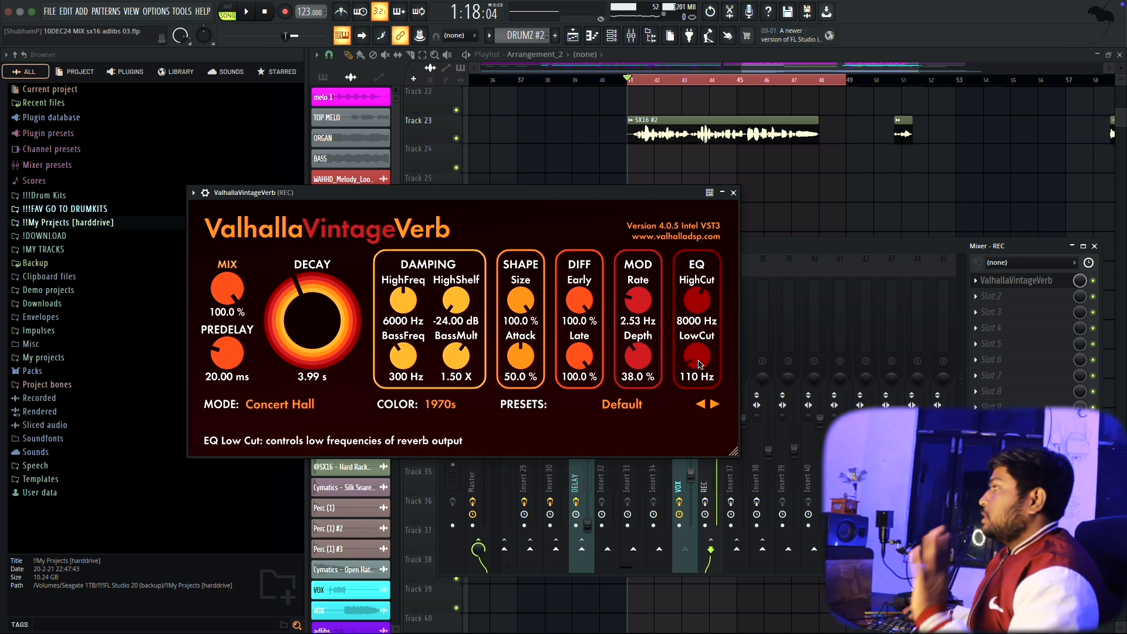
pyautogui.click(992, 285)
# - Select the VOX track again and play the vocal with the REC reverb send, muting REC during playback to compare
pyautogui.click(687, 338)
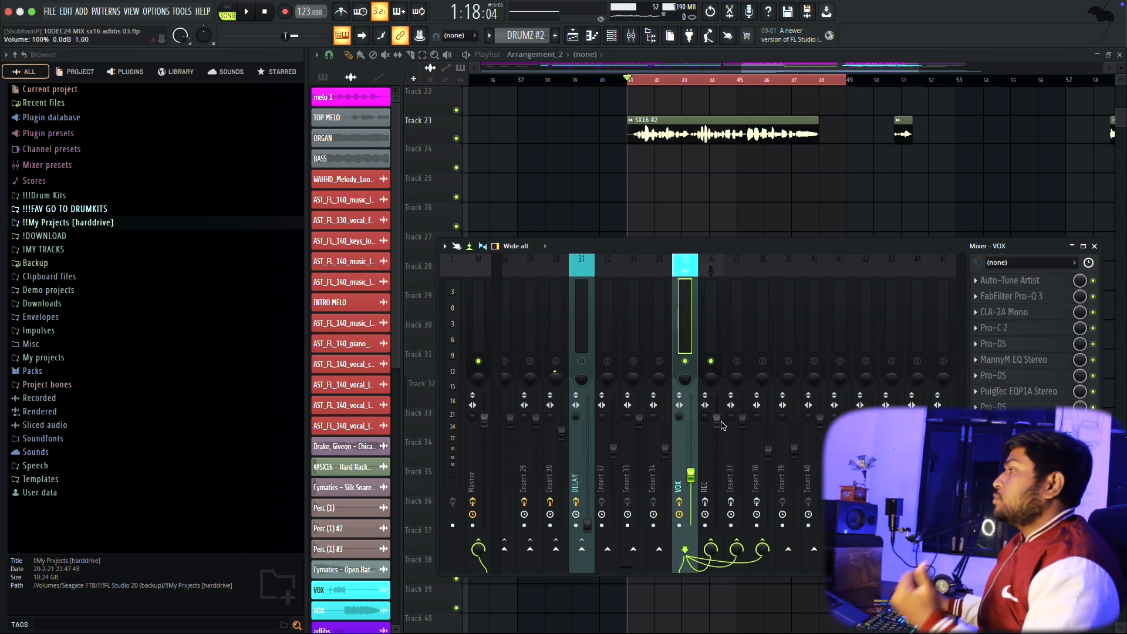
pyautogui.click(713, 337)
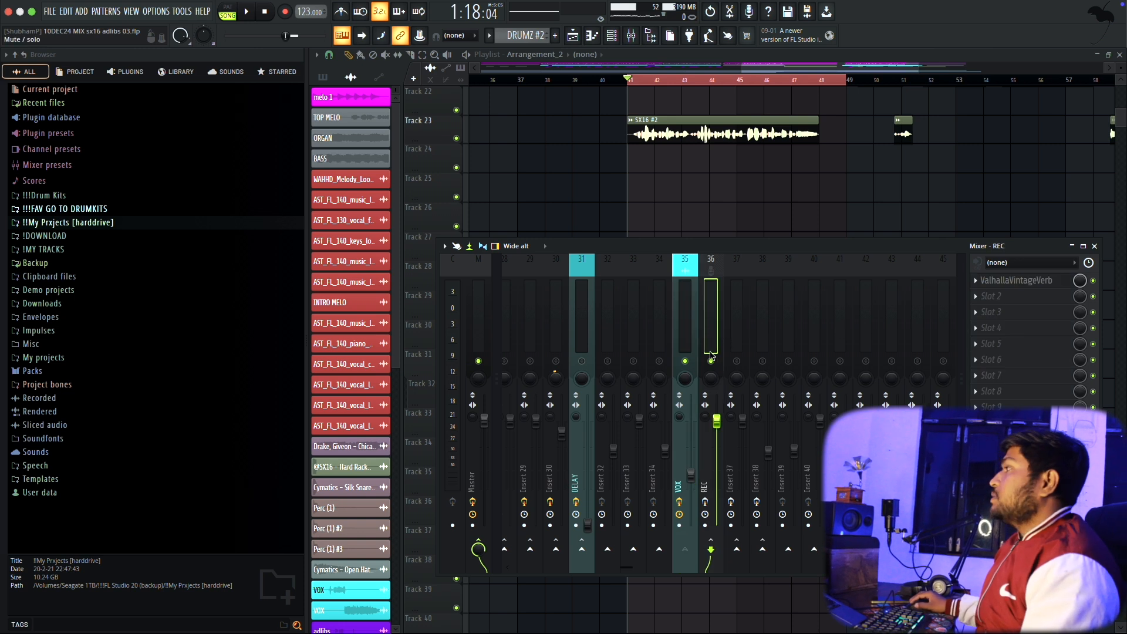
pyautogui.click(691, 345)
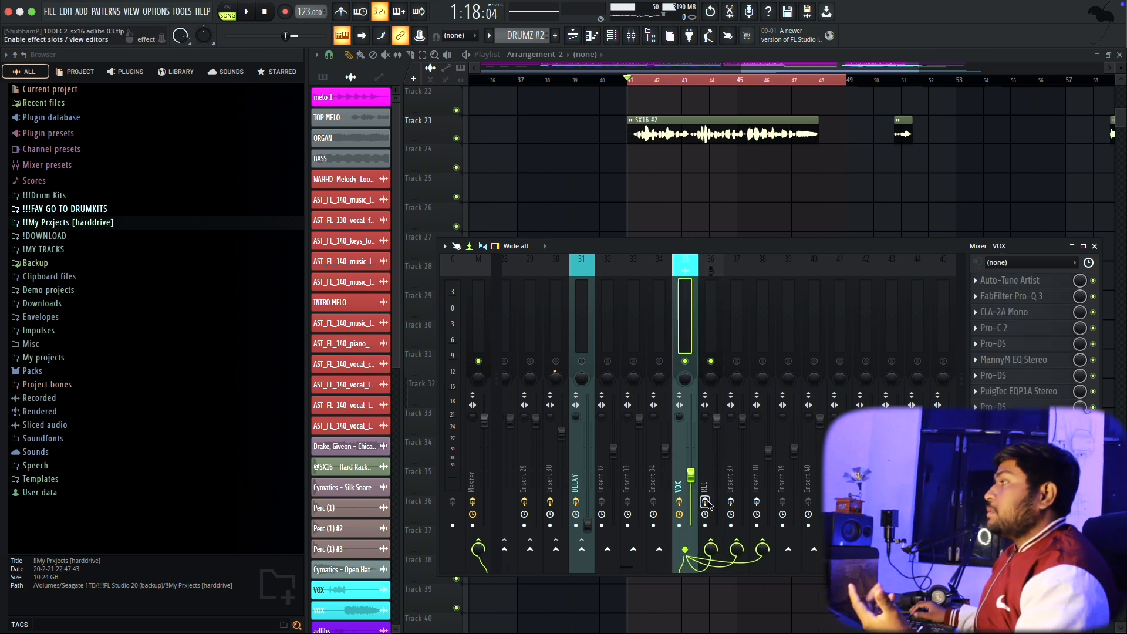
pyautogui.press('space')
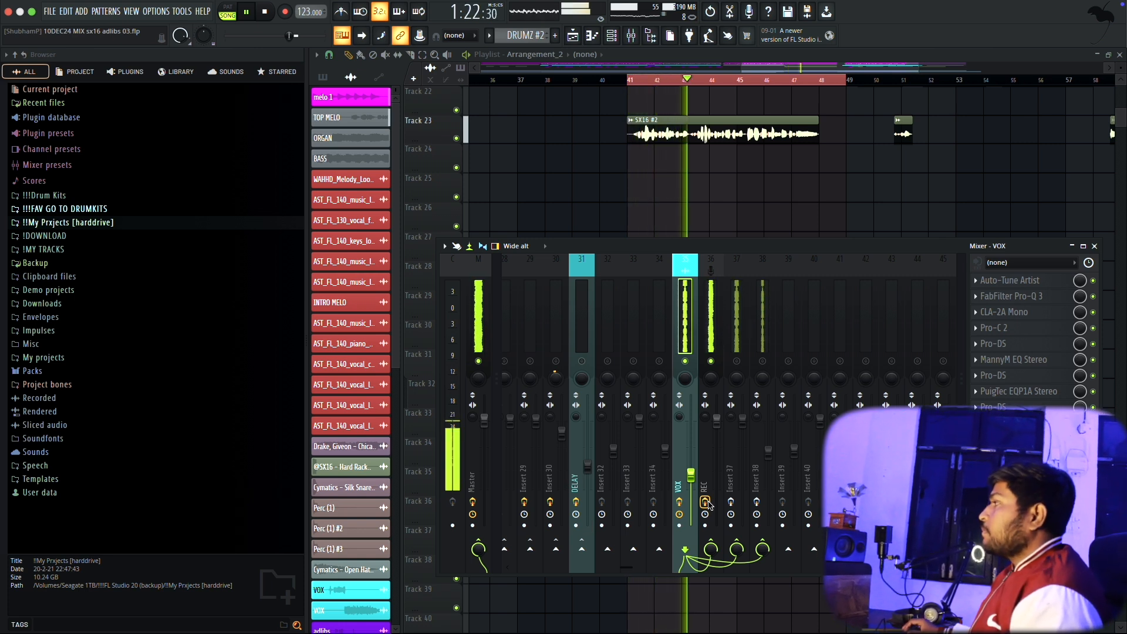
pyautogui.click(711, 361)
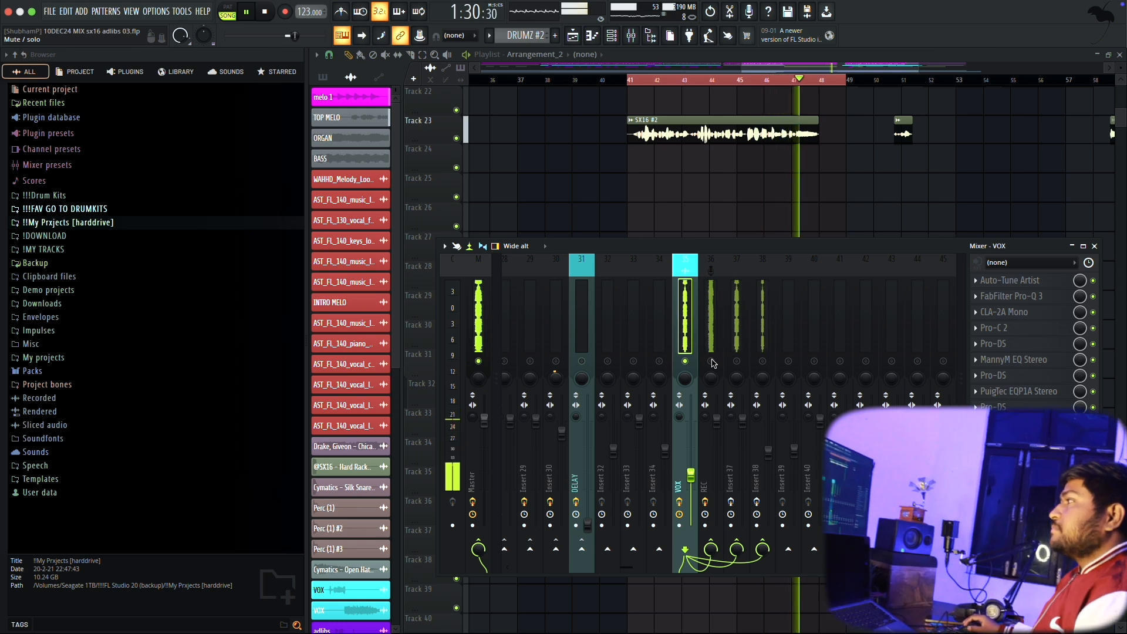
pyautogui.press('space')
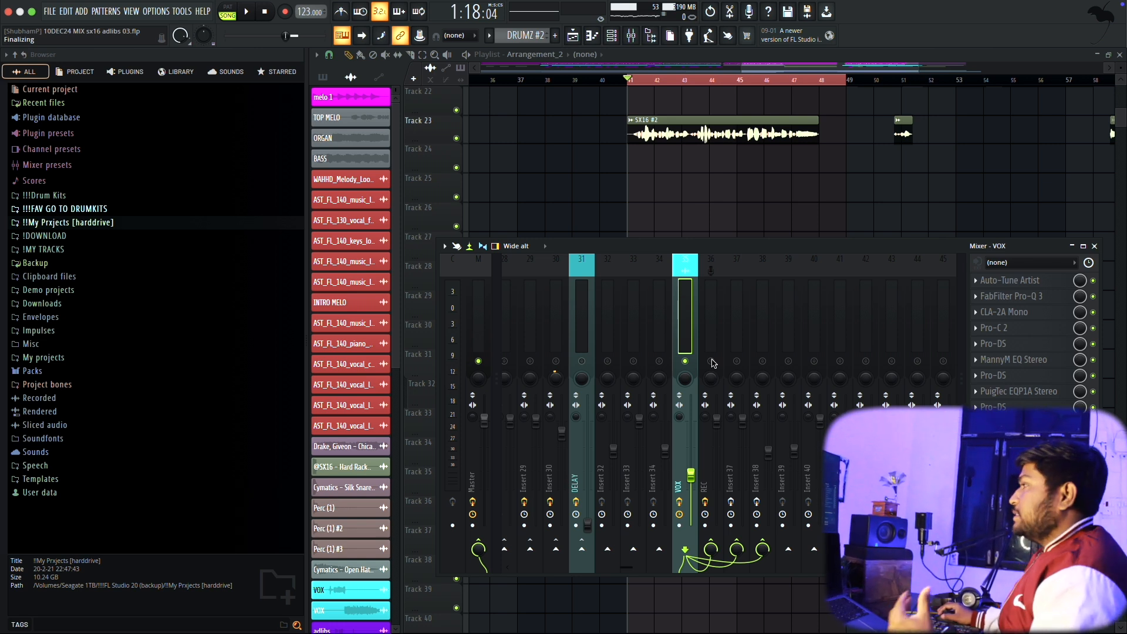
# - Look at the REC and Insert 37 send tracks, and open Fruity PanOMatic on Insert 37
pyautogui.click(713, 363)
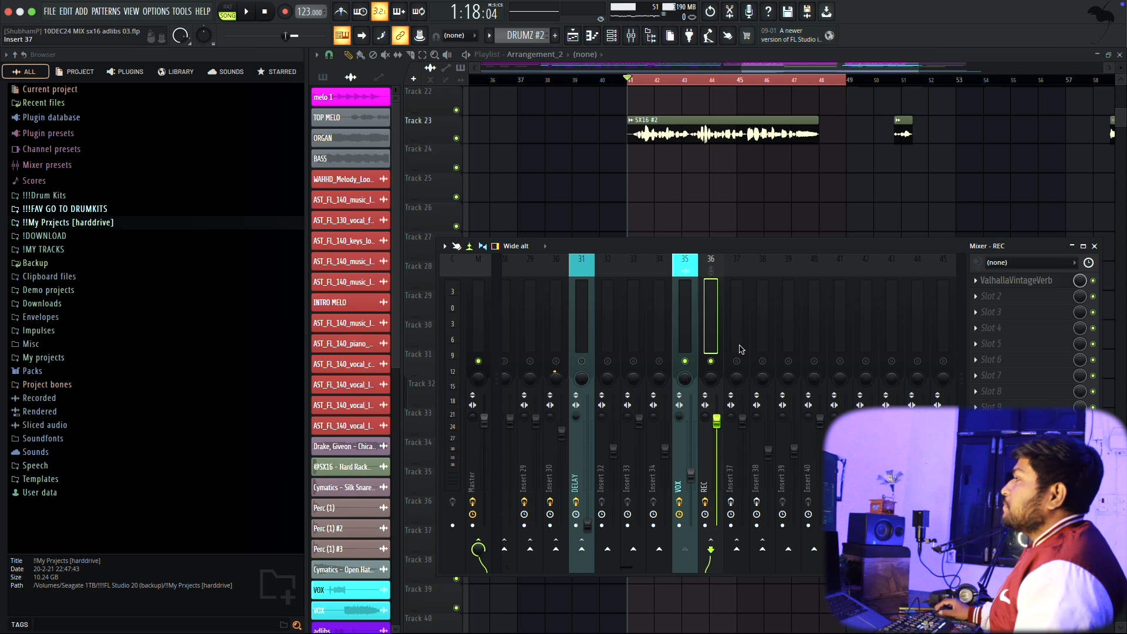
pyautogui.click(742, 349)
pyautogui.click(1022, 296)
pyautogui.click(1022, 297)
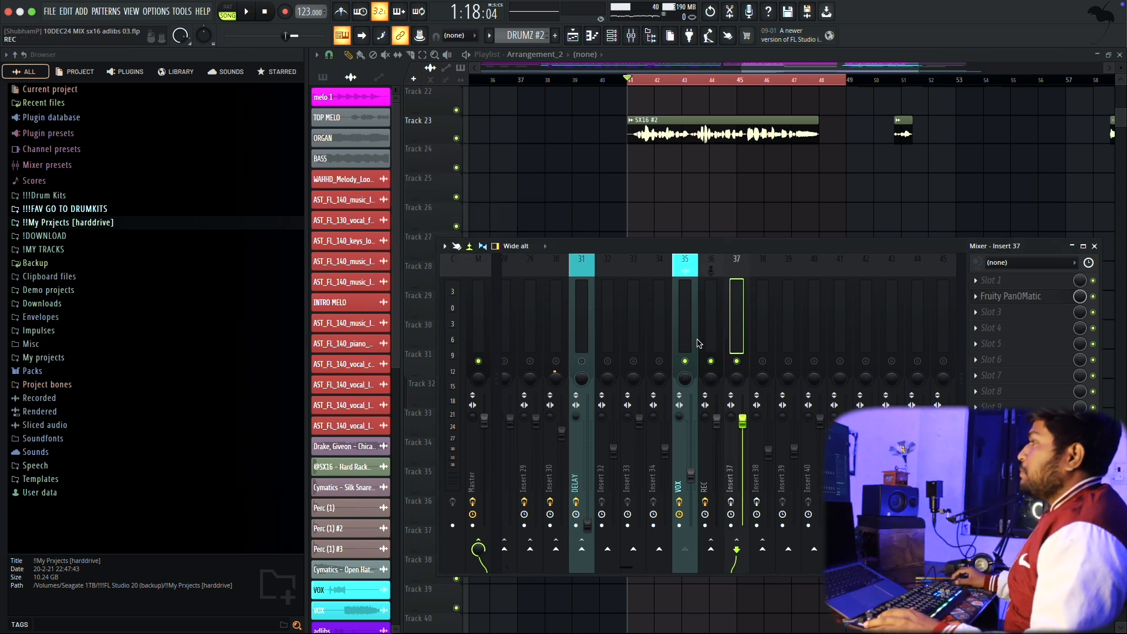
pyautogui.click(691, 341)
pyautogui.click(747, 339)
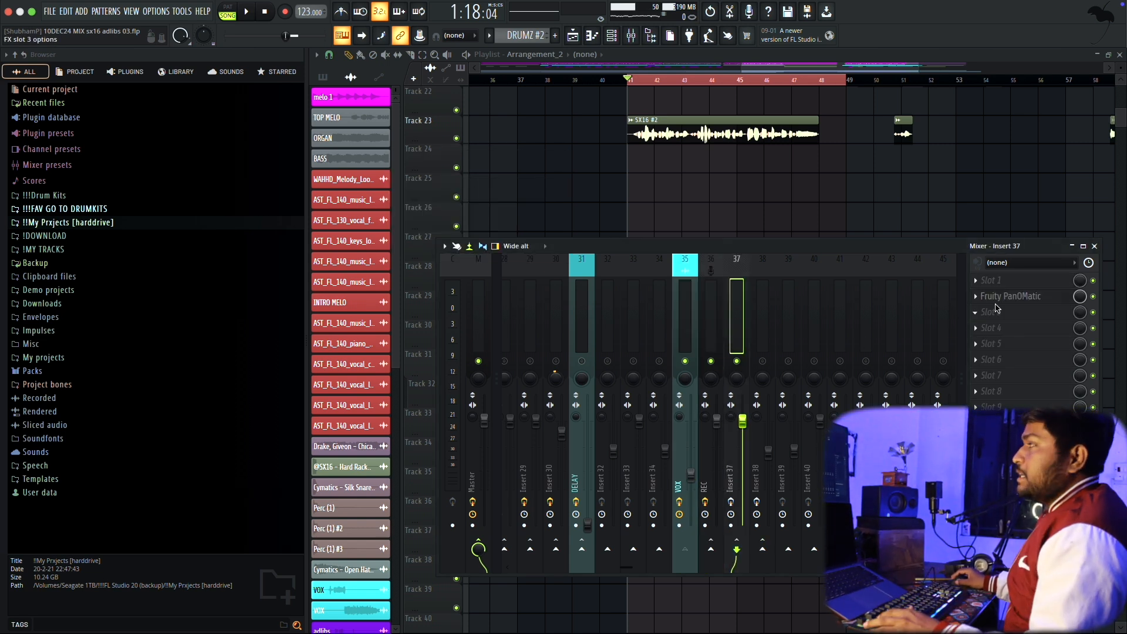
pyautogui.click(1001, 297)
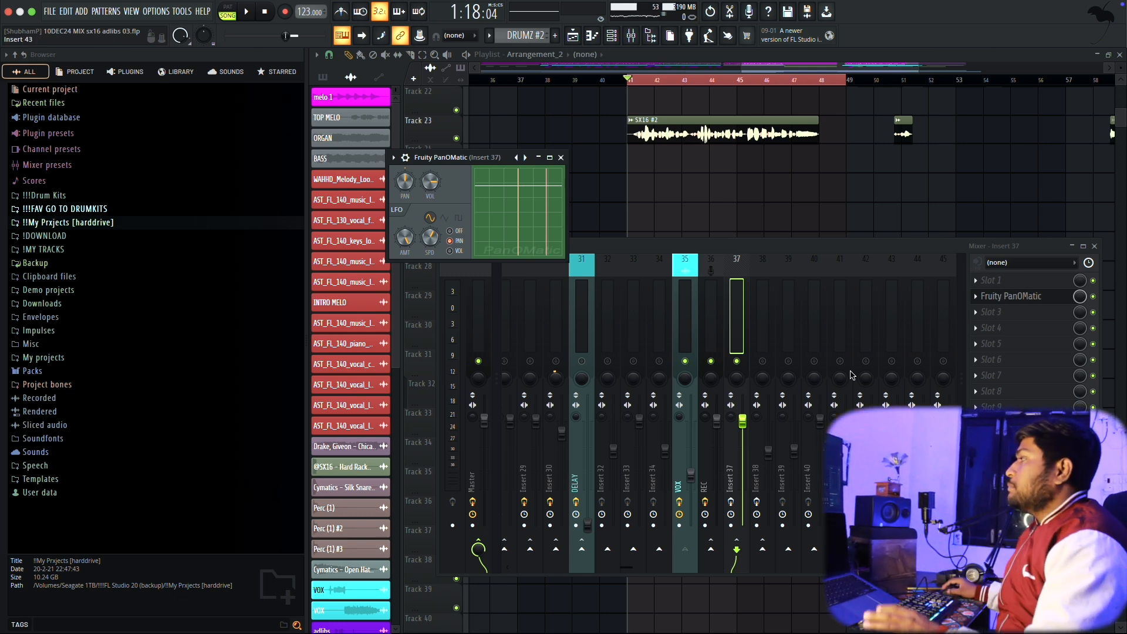
# - Select the VOX track, play the SX16 #2 vocal with the Insert 37 panning send, and stop playback
pyautogui.click(685, 341)
pyautogui.press('space')
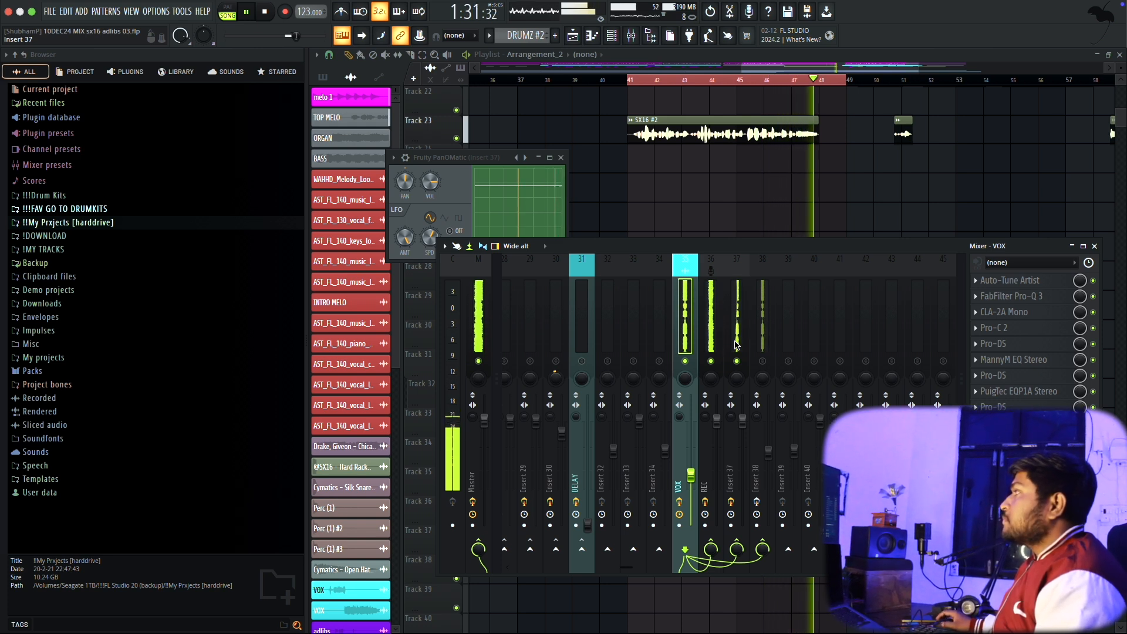
pyautogui.press('space')
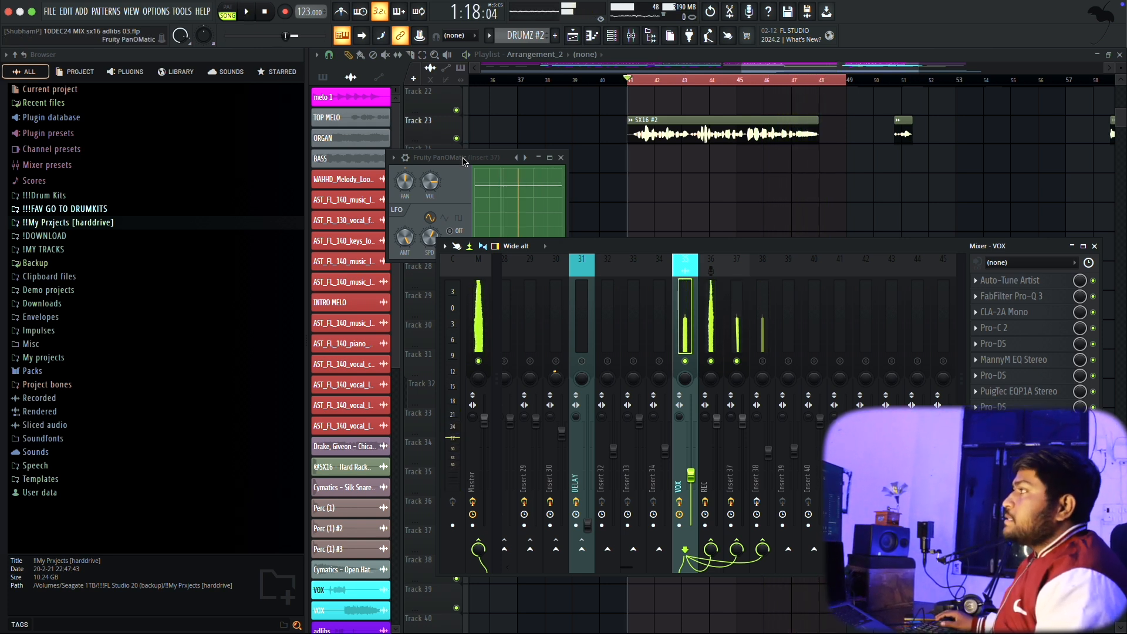
# - Bring the Fruity PanOMatic window to the front to review its LFO panning settings, and close it
pyautogui.click(464, 159)
pyautogui.moveTo(461, 158); pyautogui.dragTo(476, 165)
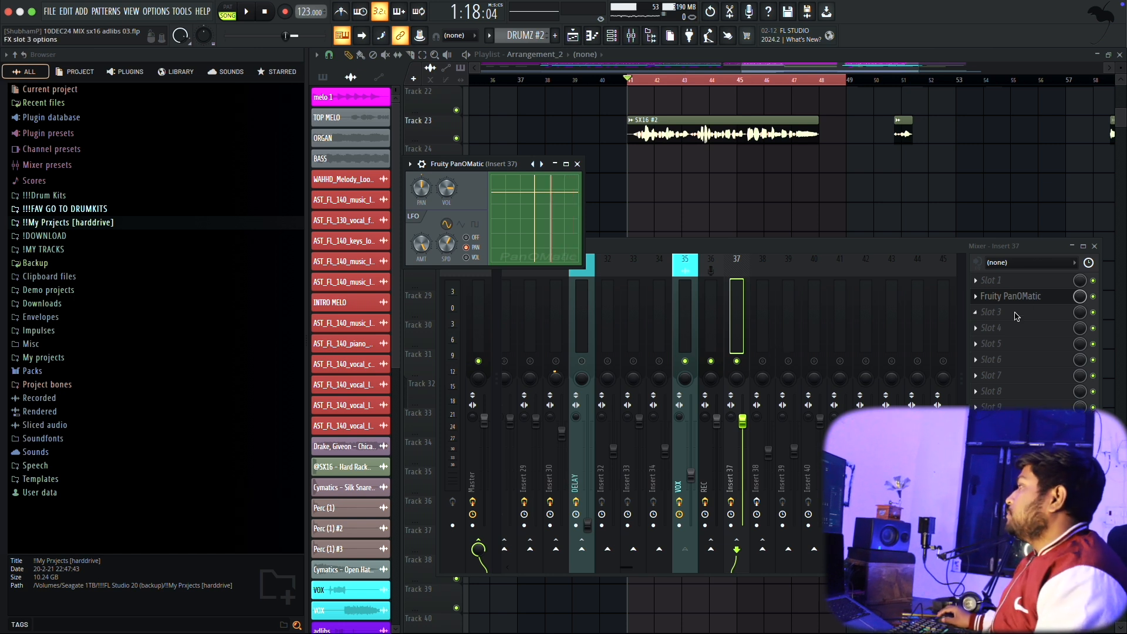
pyautogui.click(1012, 300)
# - Open ValhallaDelay on the Insert 38 send track, and audition the vocal through it with the VOX track unmuted
pyautogui.click(766, 346)
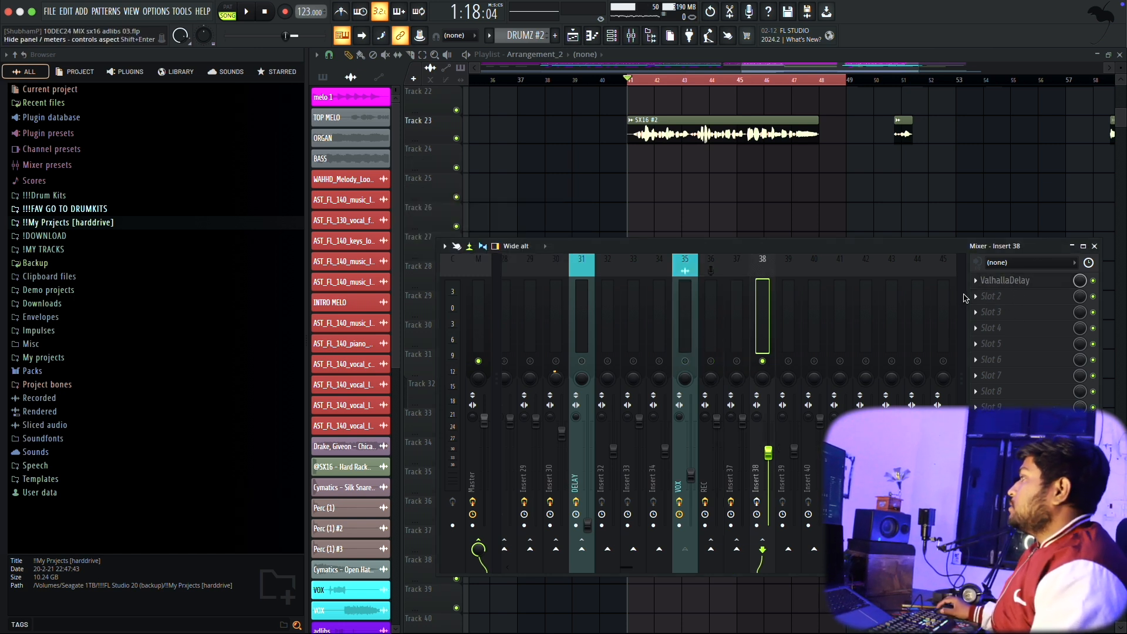
pyautogui.click(1005, 281)
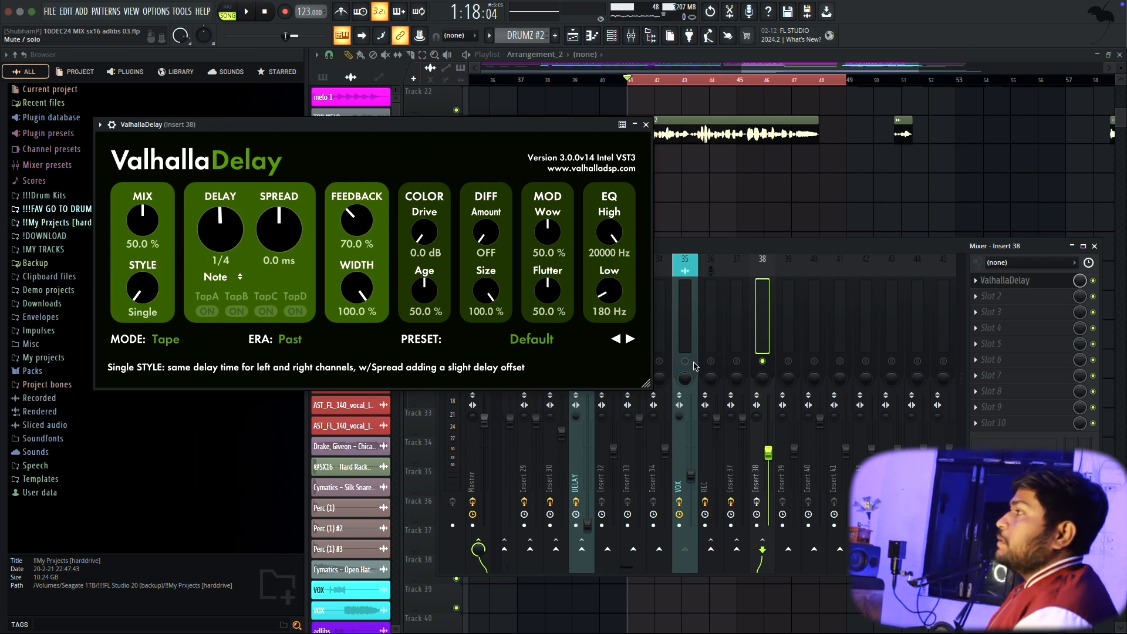
pyautogui.click(691, 362)
pyautogui.press('space')
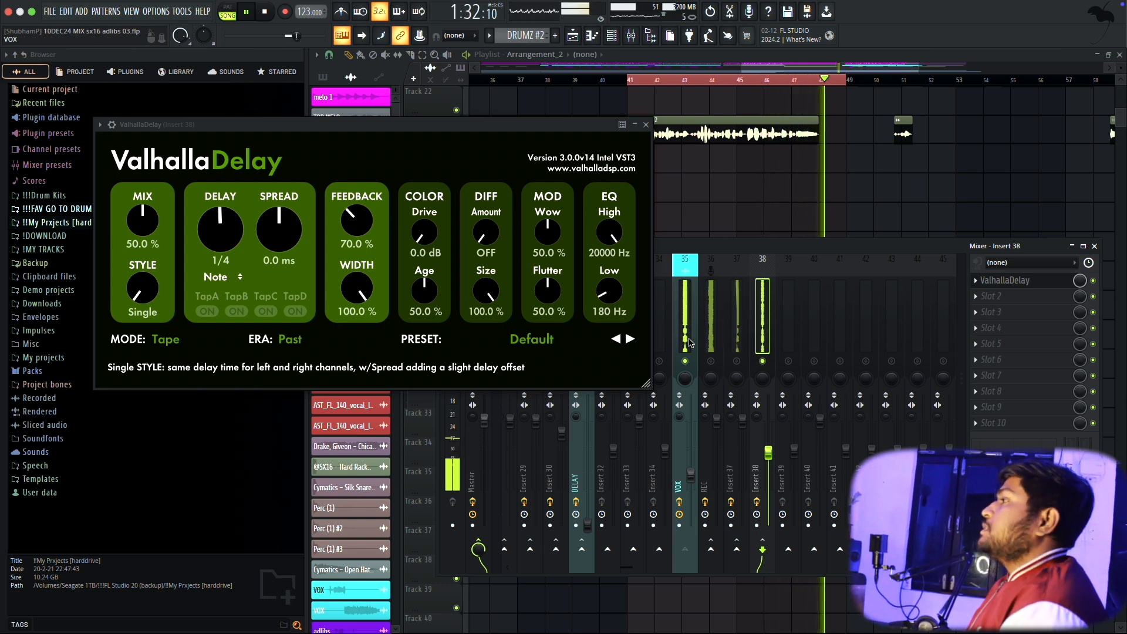
pyautogui.press('space')
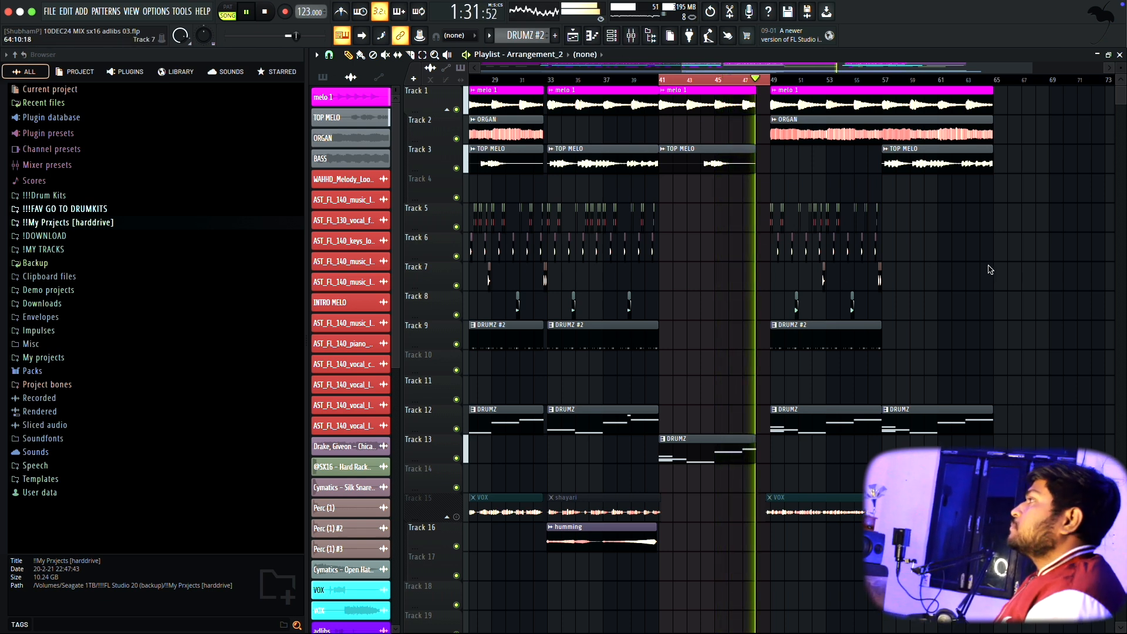
# - Extend the playback range to the whole arrangement, and follow the vocal clips on Tracks 15 to 23 during playback
pyautogui.hotkey('ctrl', 'a')
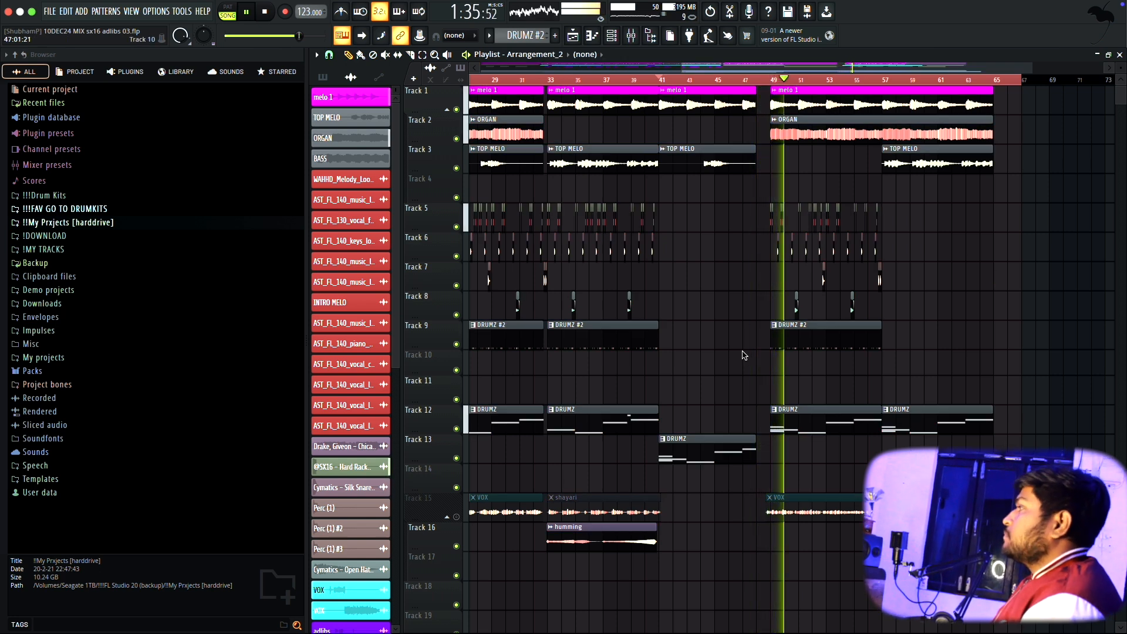
pyautogui.scroll(-8, 743, 355)
pyautogui.scroll(2, 860, 405)
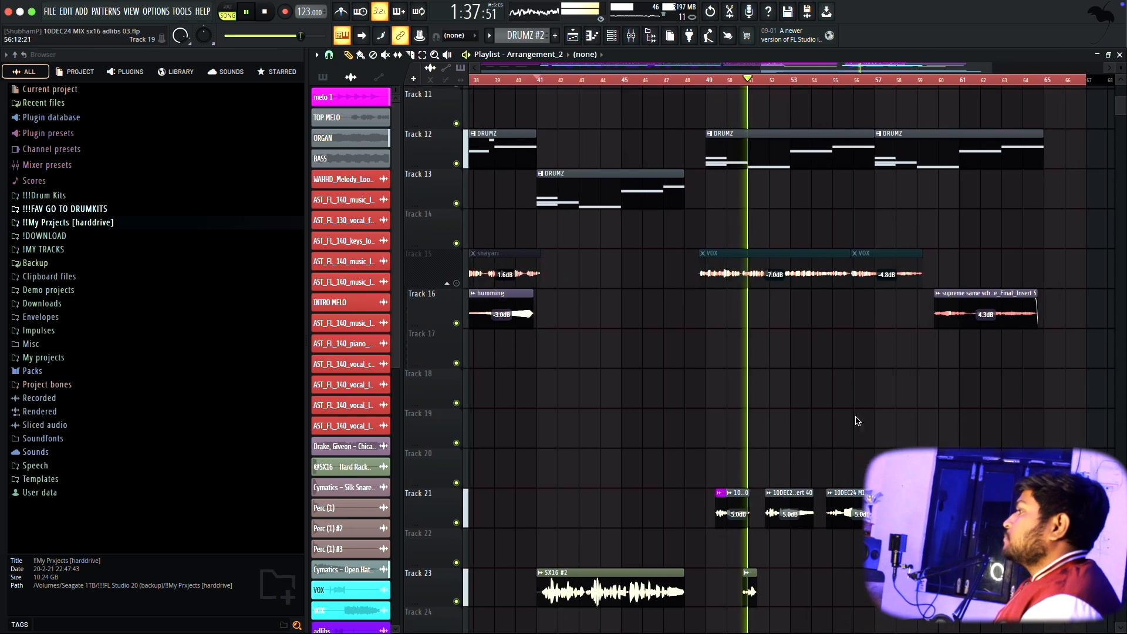
pyautogui.scroll(-3, 845, 421)
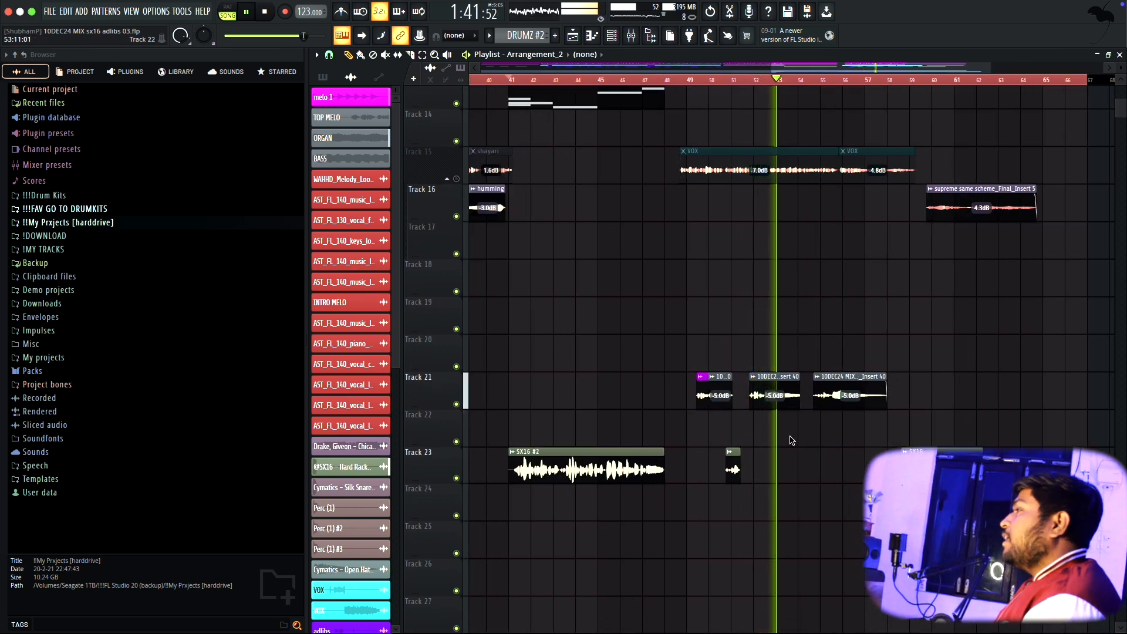
pyautogui.scroll(-3, 739, 326)
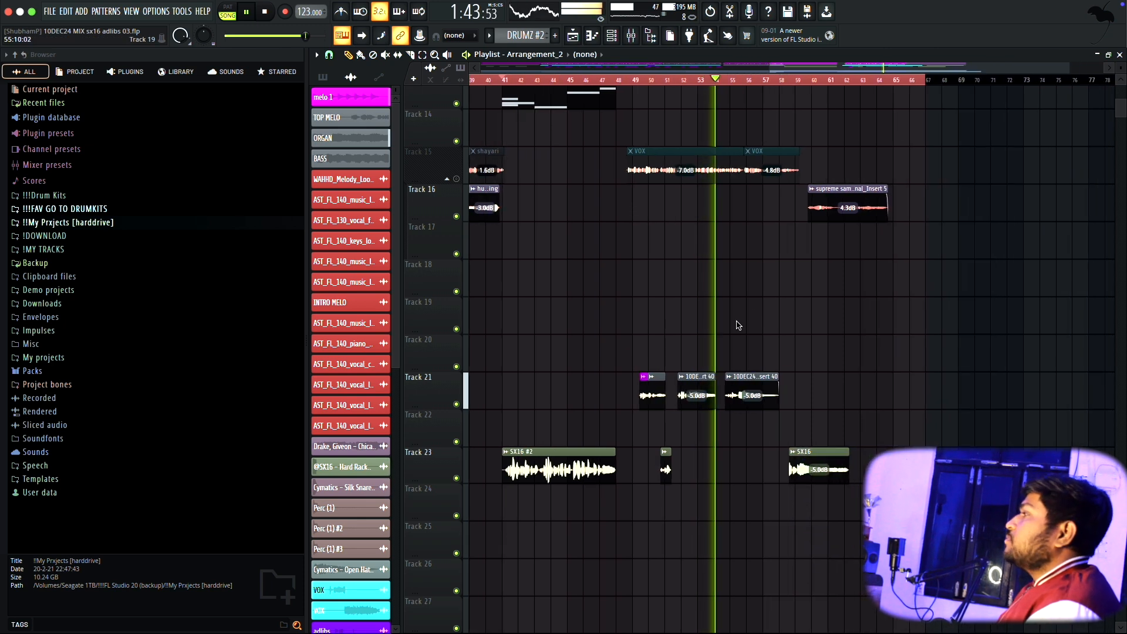
pyautogui.scroll(4, 738, 326)
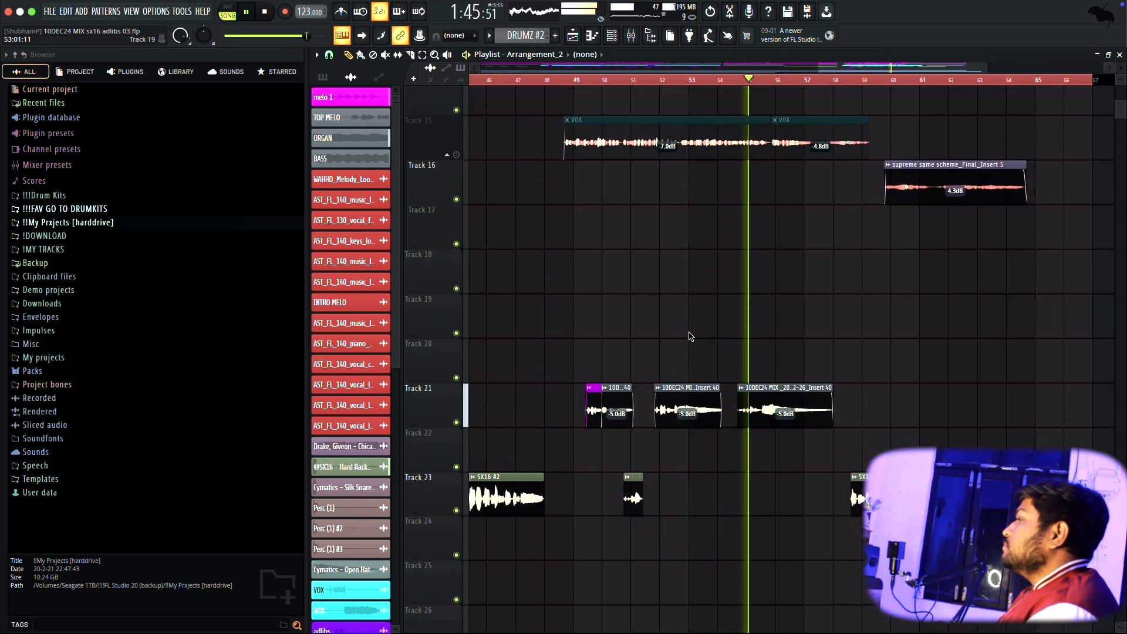
pyautogui.scroll(-3, 690, 336)
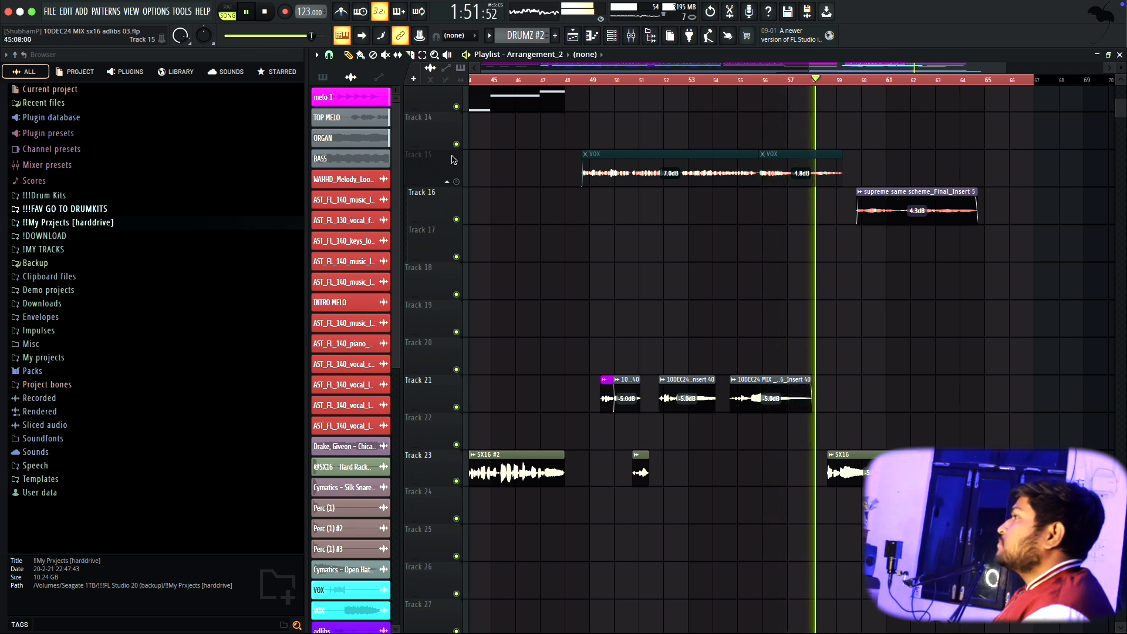
# - Mute the "supreme same scheme_Final_Insert 5" clip on Track 16 while the arrangement plays
pyautogui.click(386, 54)
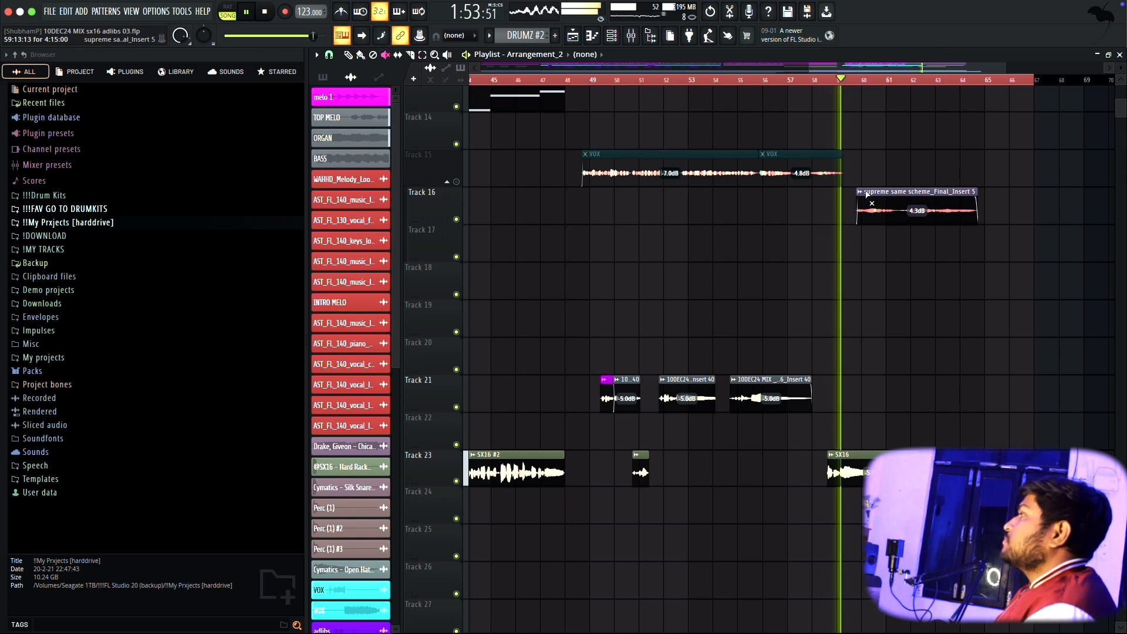
pyautogui.click(902, 196)
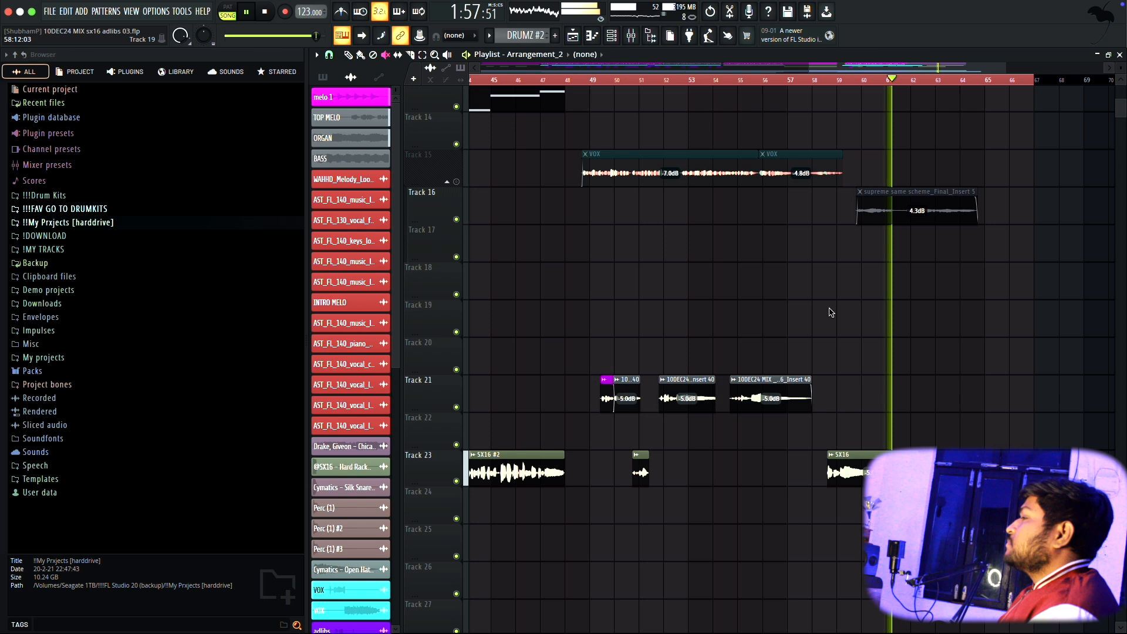
pyautogui.scroll(-4, 827, 313)
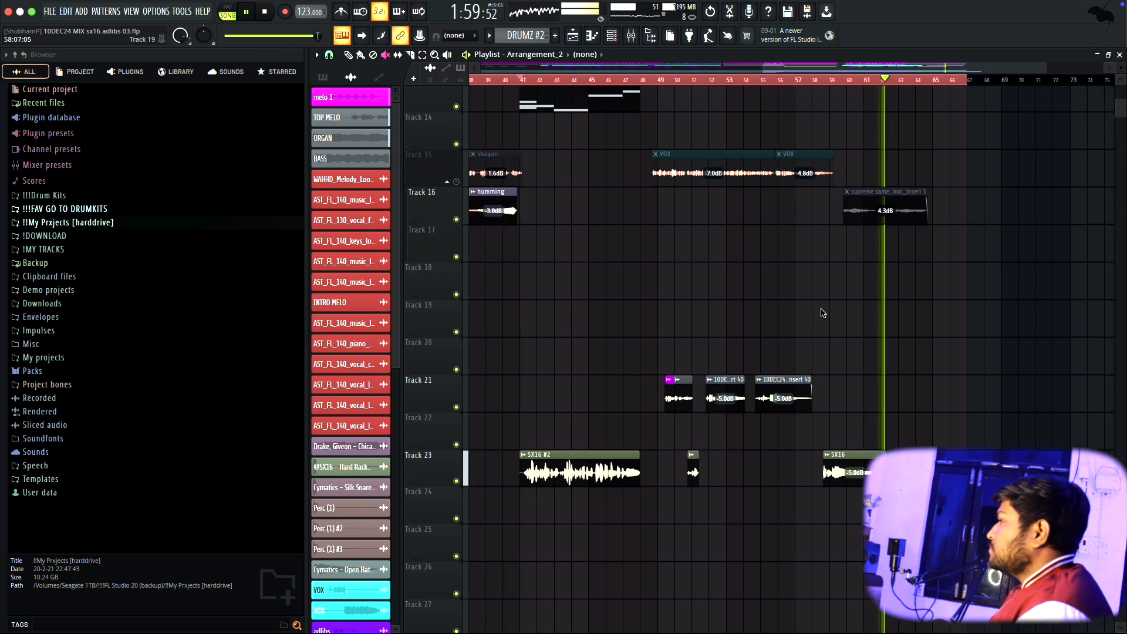
pyautogui.scroll(1, 851, 311)
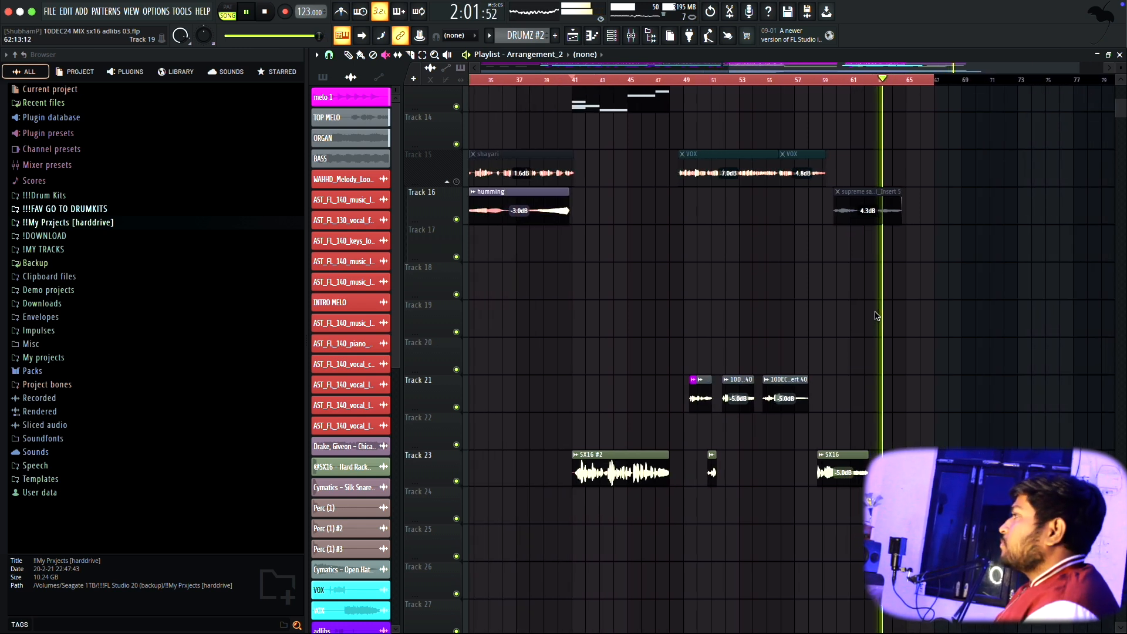